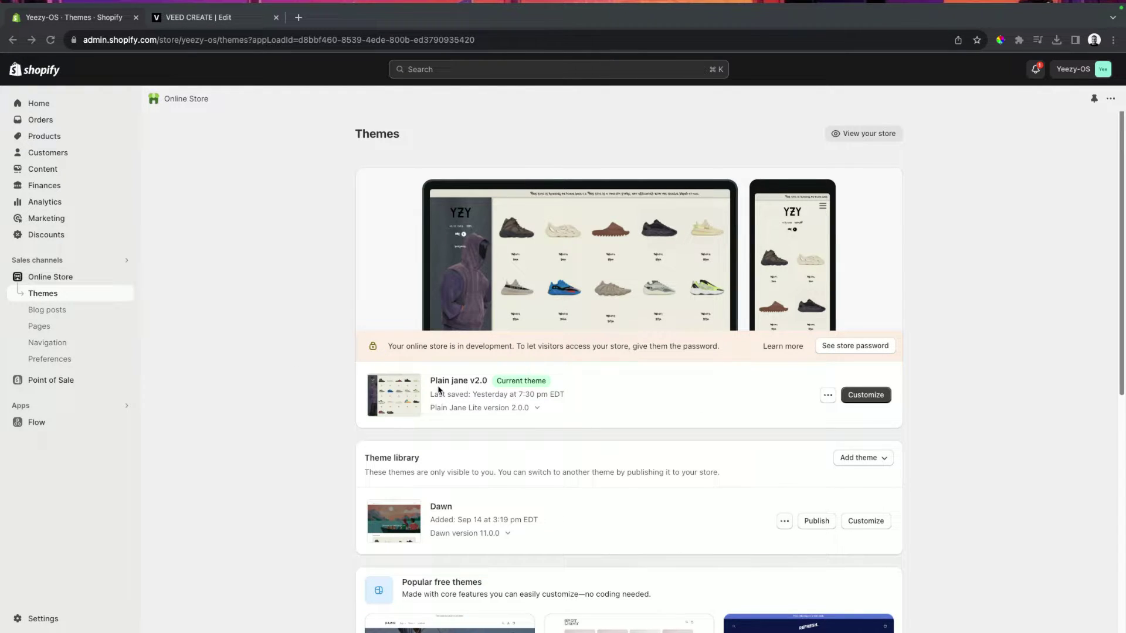
# - Open the Plain jane v2.0 theme for customization and expand Cursor Settings in its theme settings
pyautogui.click(878, 398)
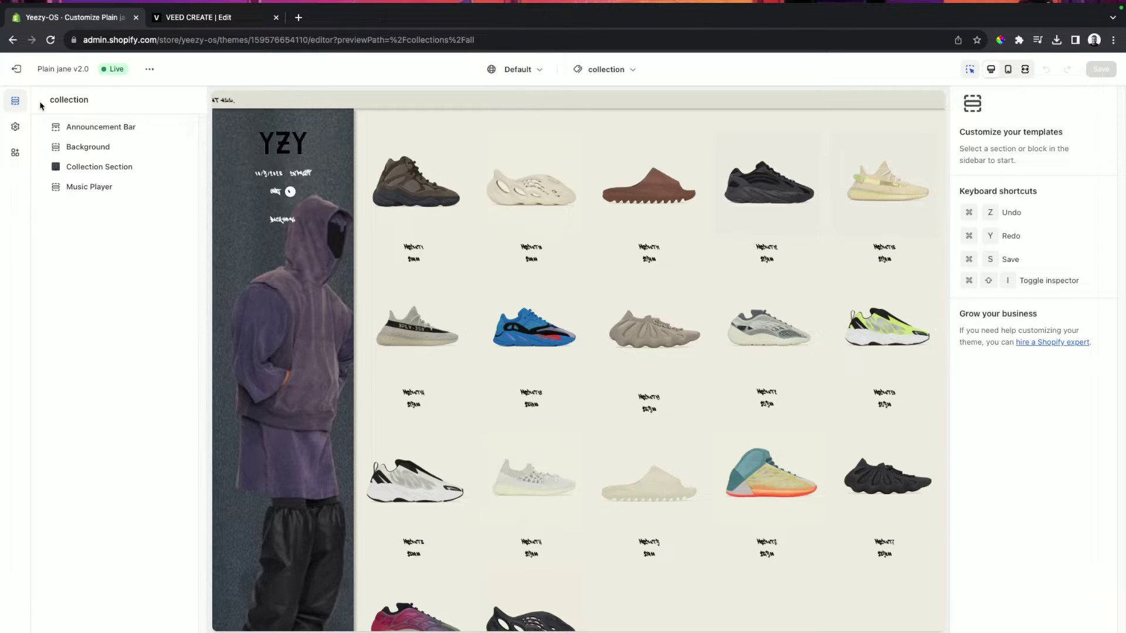
pyautogui.click(17, 129)
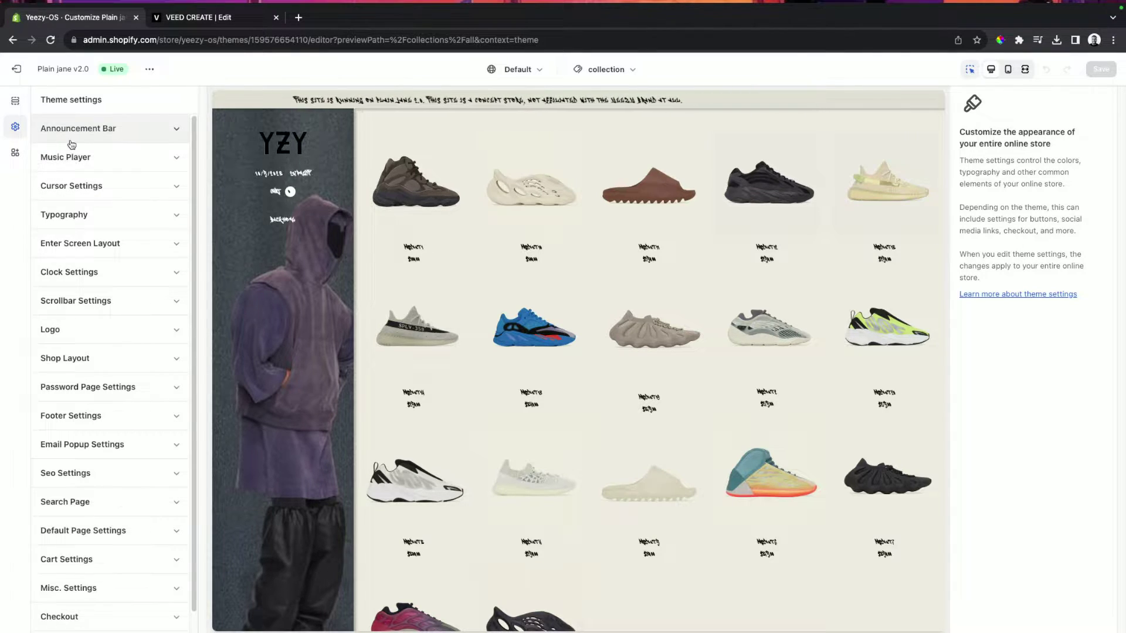
pyautogui.click(81, 187)
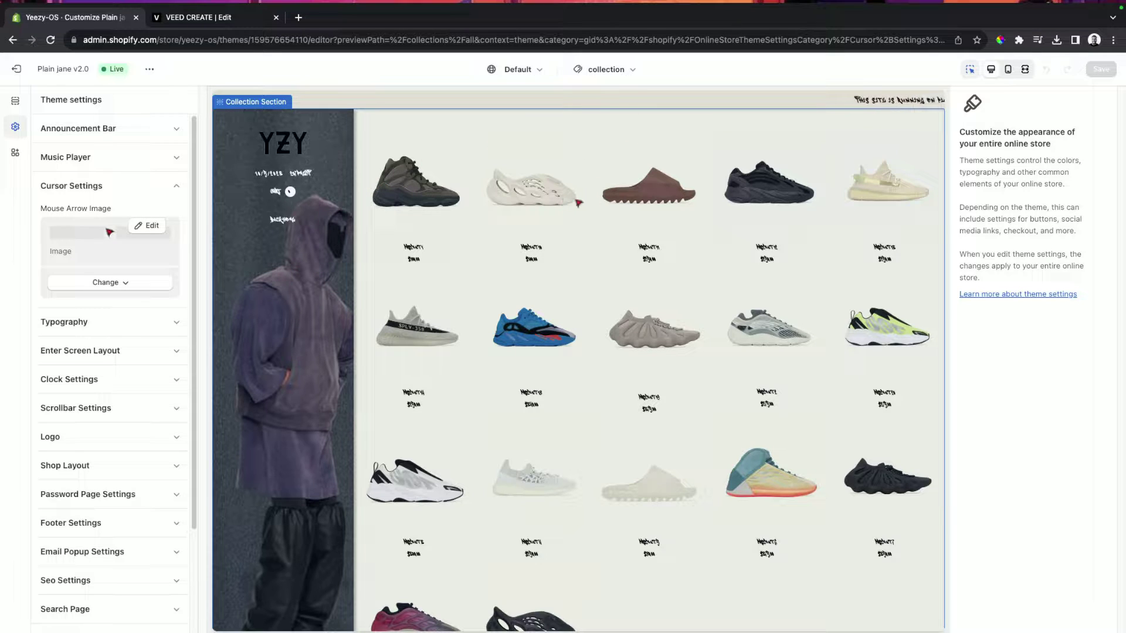
# - View the live store in a separate browser tab to examine its custom mouse cursor
pyautogui.click(149, 69)
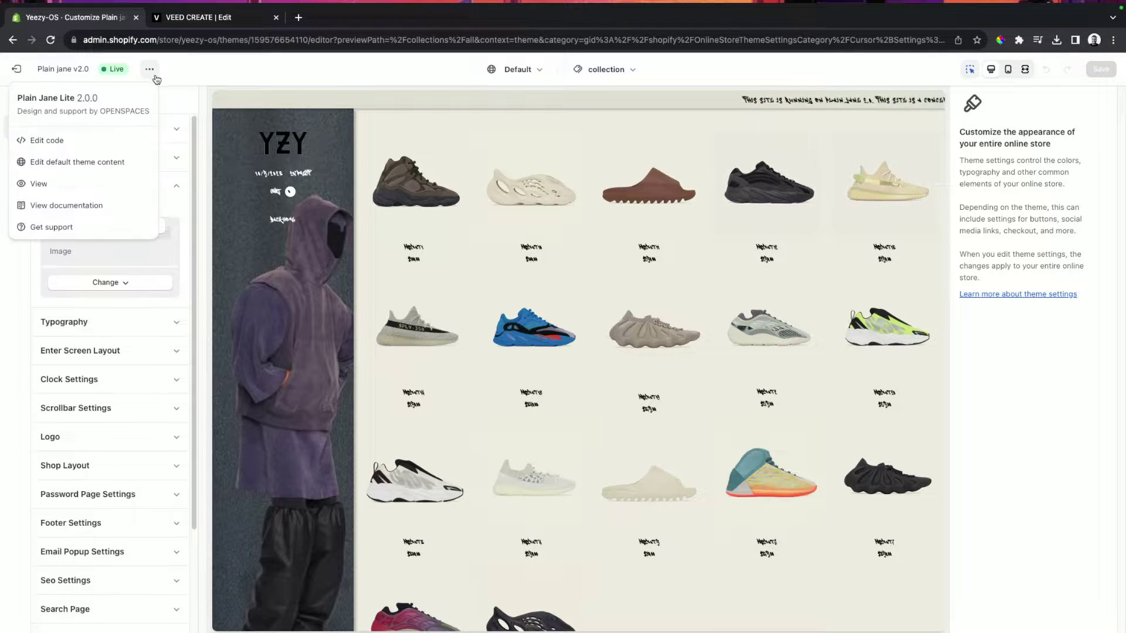
pyautogui.rightClick(66, 177)
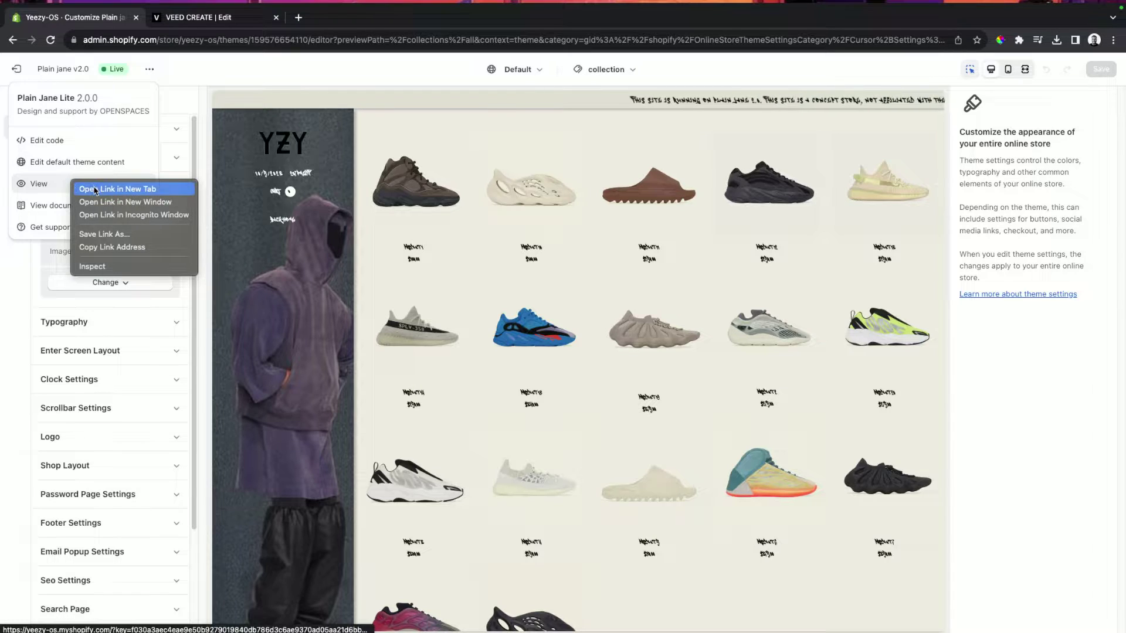
pyautogui.click(201, 175)
pyautogui.click(216, 20)
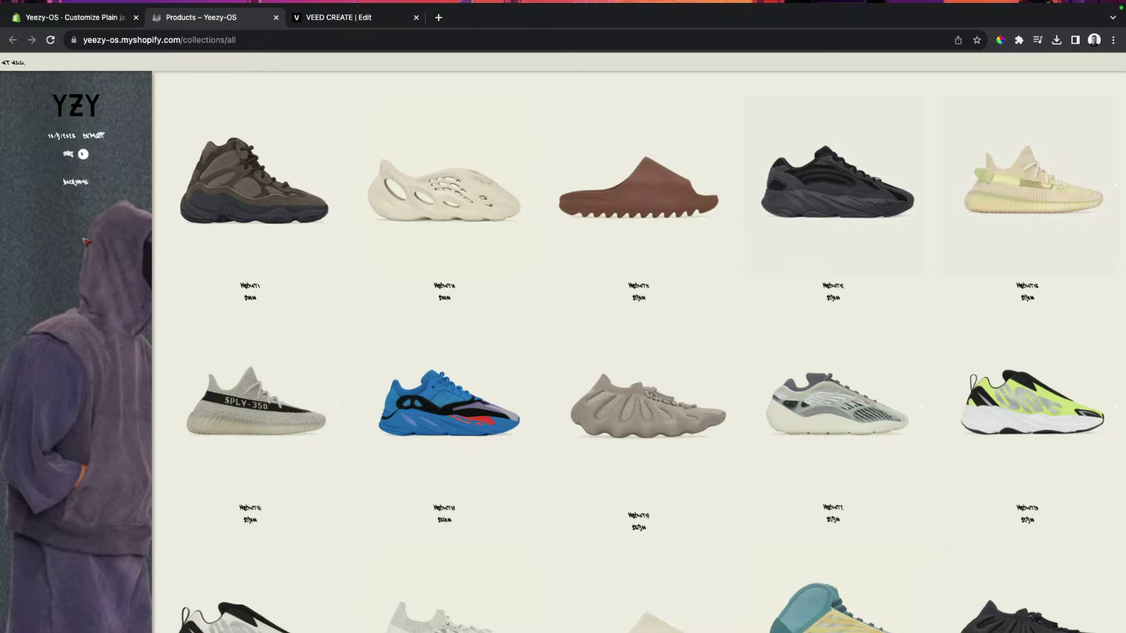
# - Back in the theme editor, set the Mouse Arrow Image to the 256x256px WEBP image from the store library
pyautogui.click(98, 22)
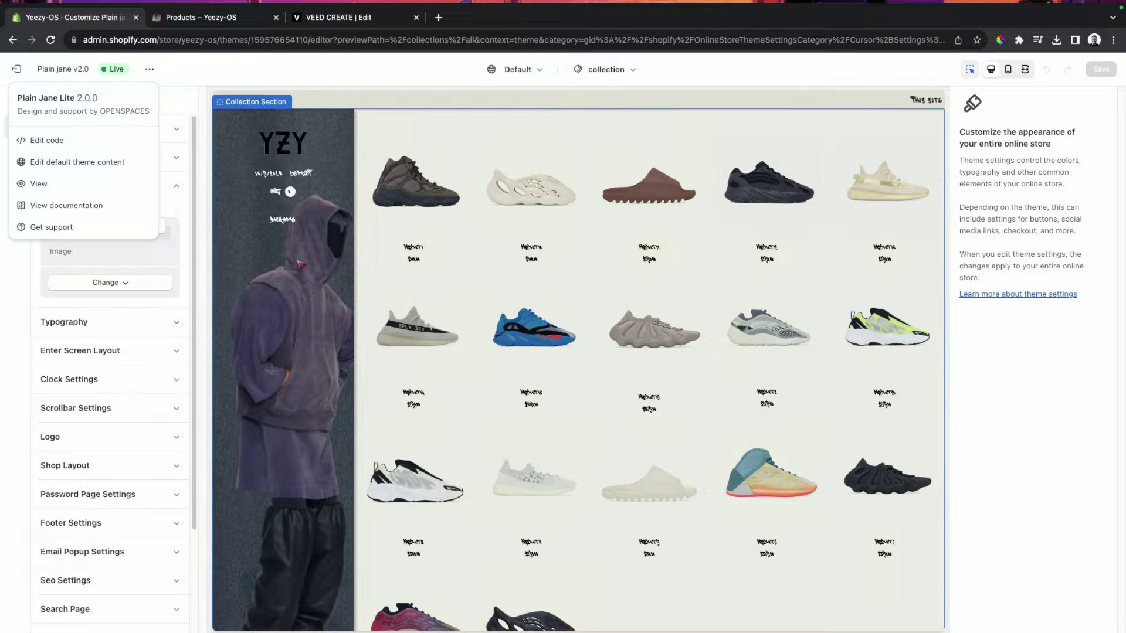
pyautogui.click(33, 272)
pyautogui.click(96, 284)
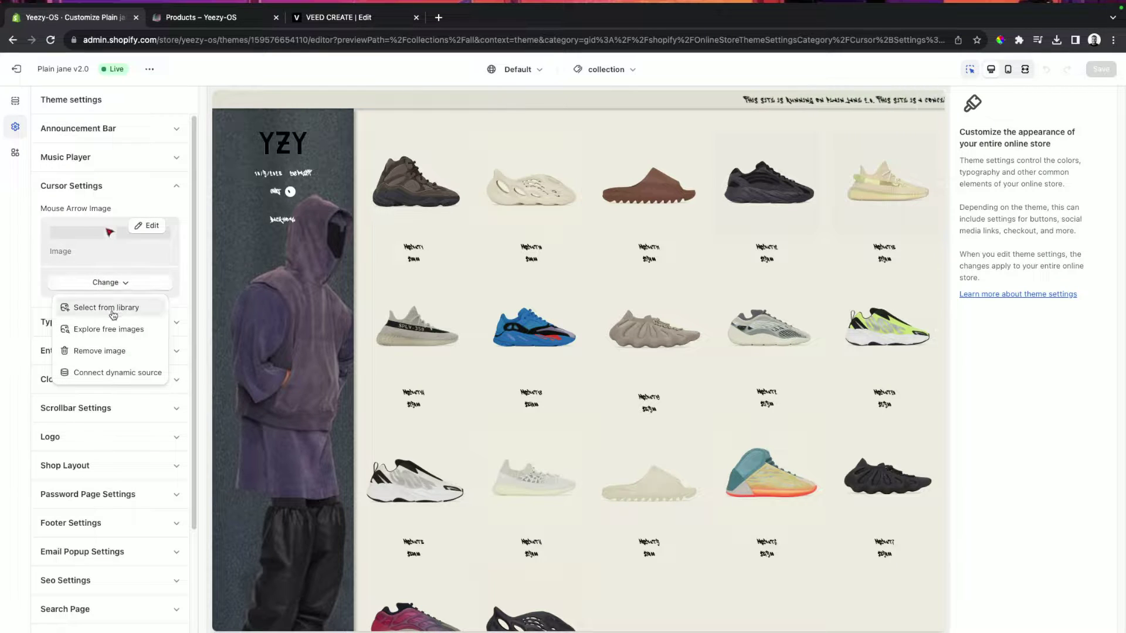
pyautogui.click(108, 307)
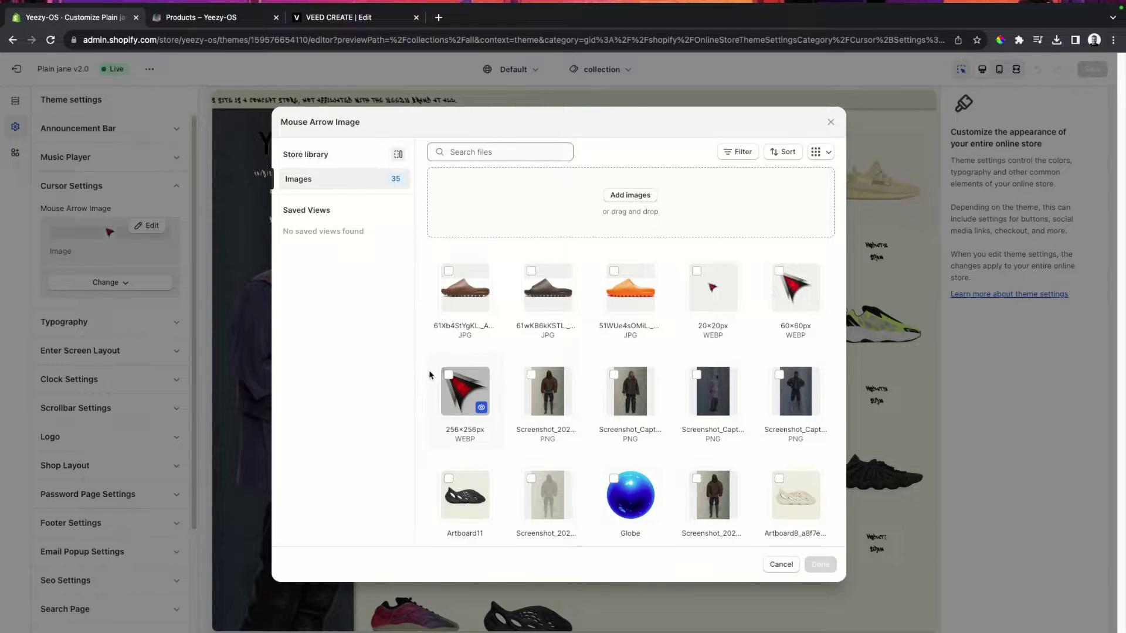
pyautogui.click(463, 391)
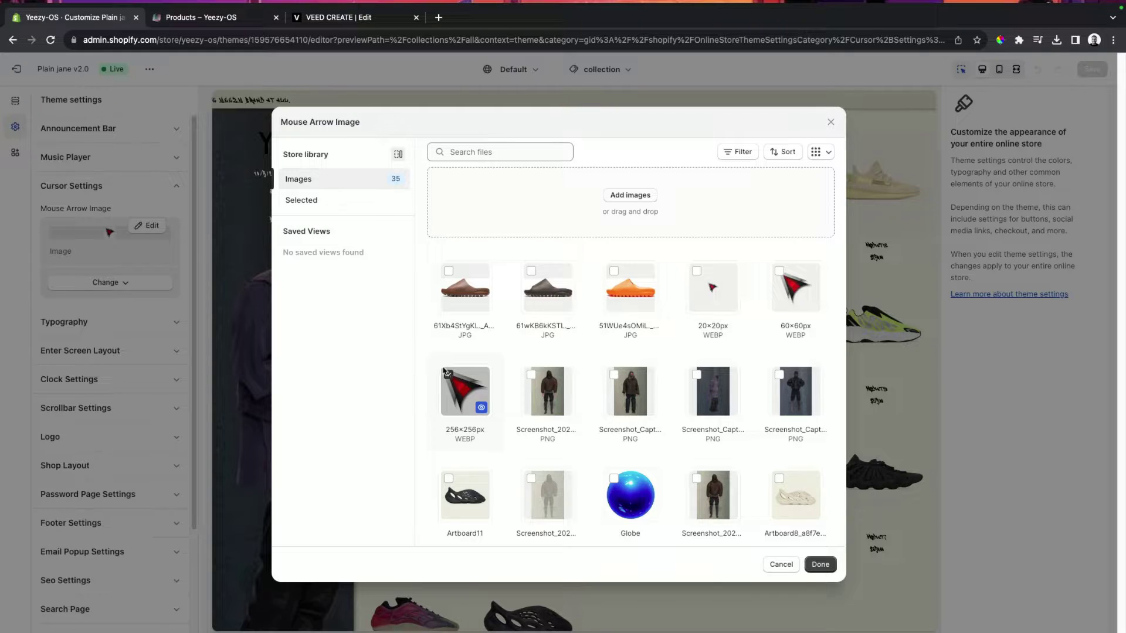
pyautogui.click(821, 566)
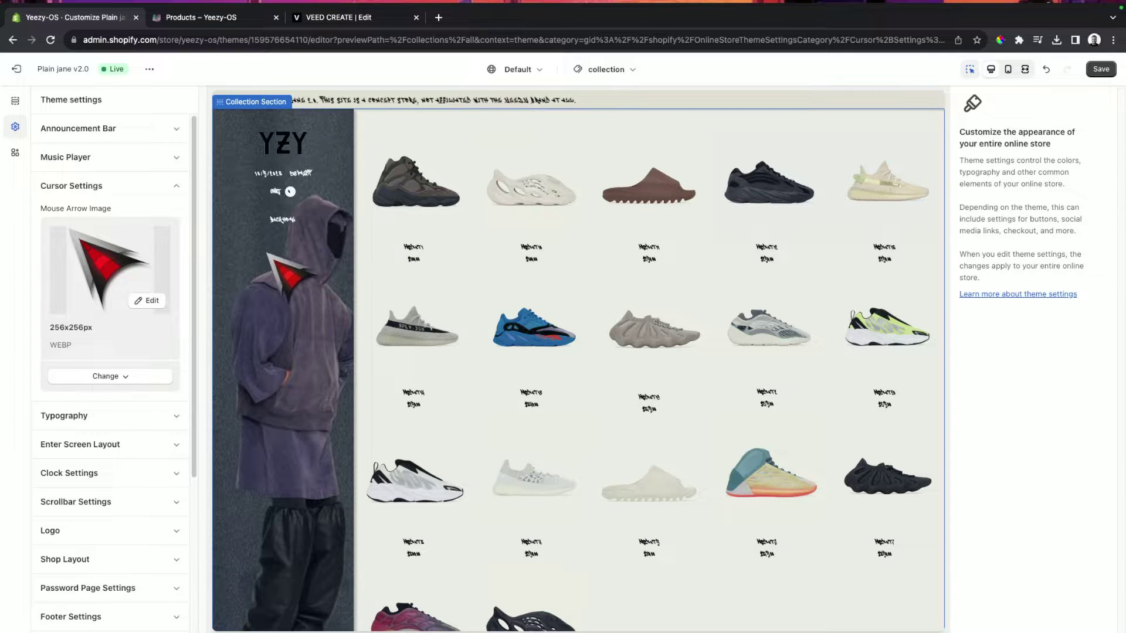
# - Replace the Mouse Arrow Image with the 60x60px WEBP image from the store library and return to the Cursor Settings
pyautogui.click(76, 382)
pyautogui.click(86, 403)
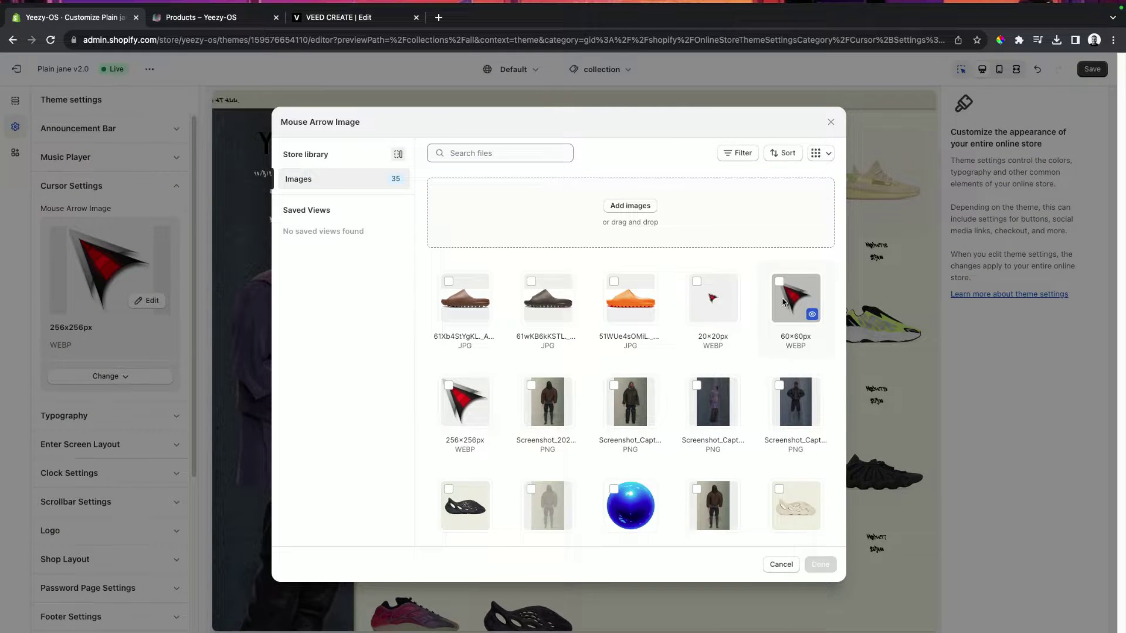
pyautogui.click(783, 302)
pyautogui.click(820, 564)
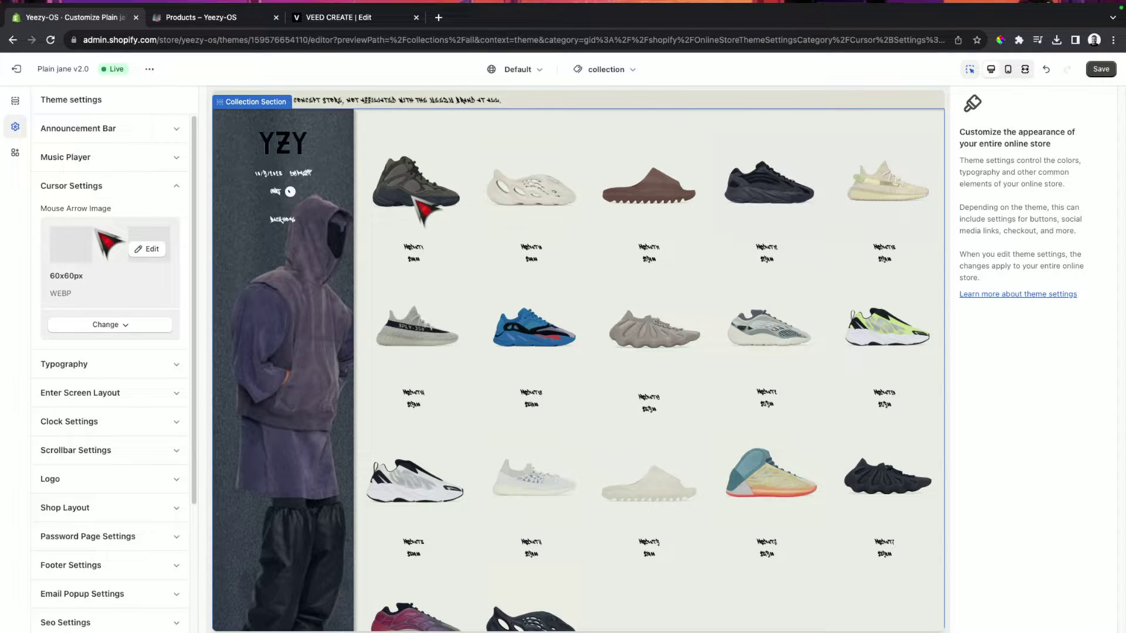
pyautogui.click(459, 244)
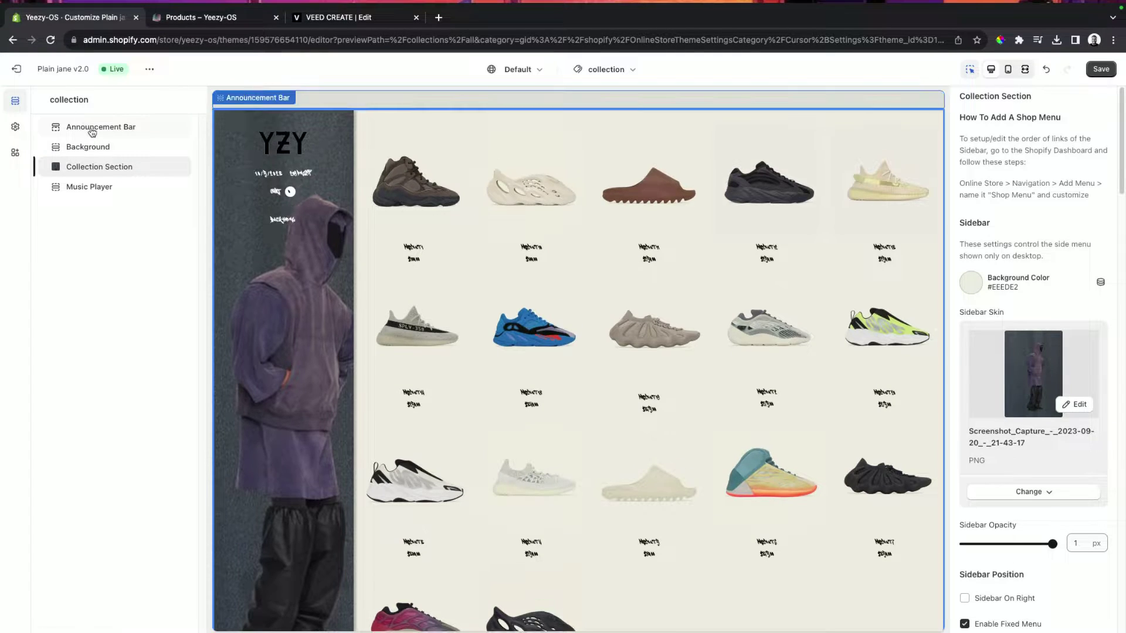
pyautogui.click(72, 147)
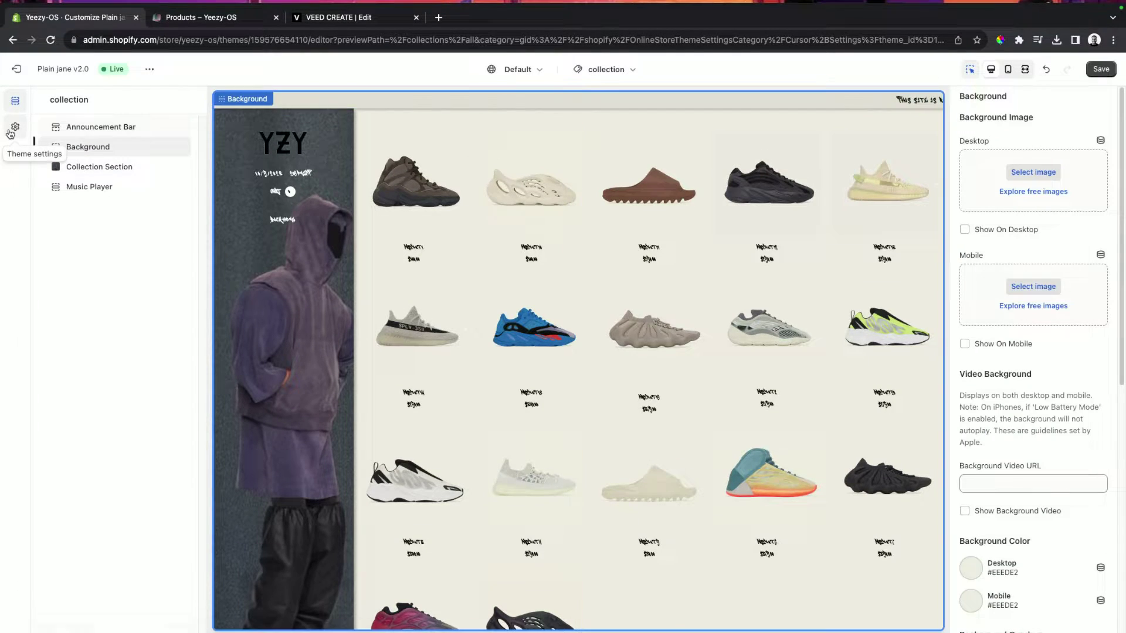
pyautogui.click(15, 127)
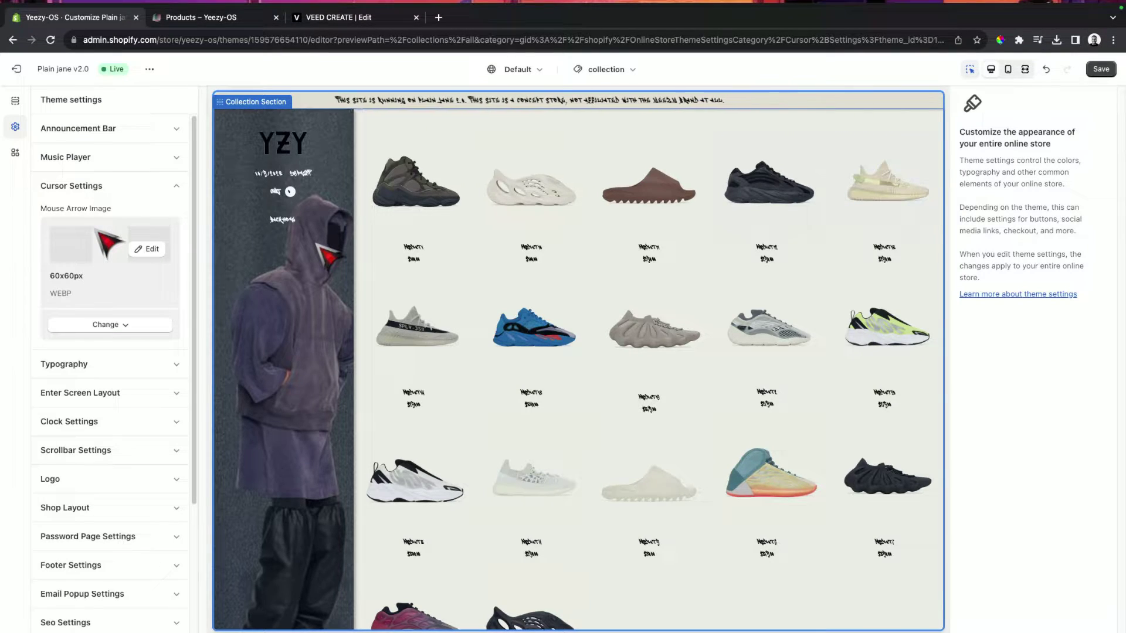
# - Switch to Photoshop and examine the dollar sign, star and hand cursor artboards in their three sizes
pyautogui.moveTo(481, 618)
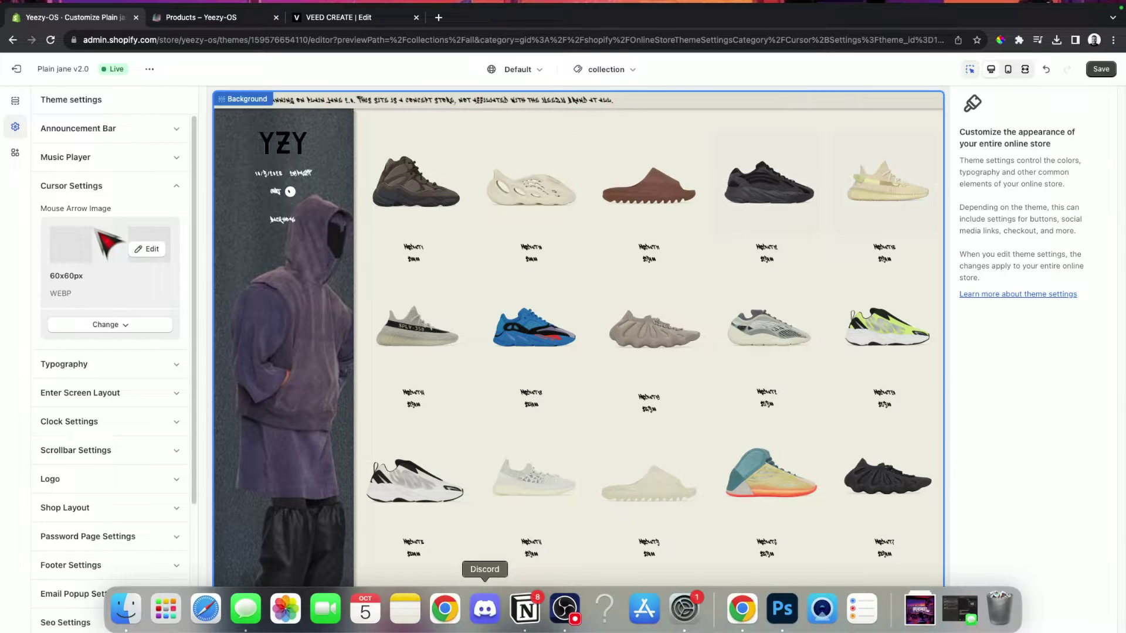
pyautogui.click(780, 610)
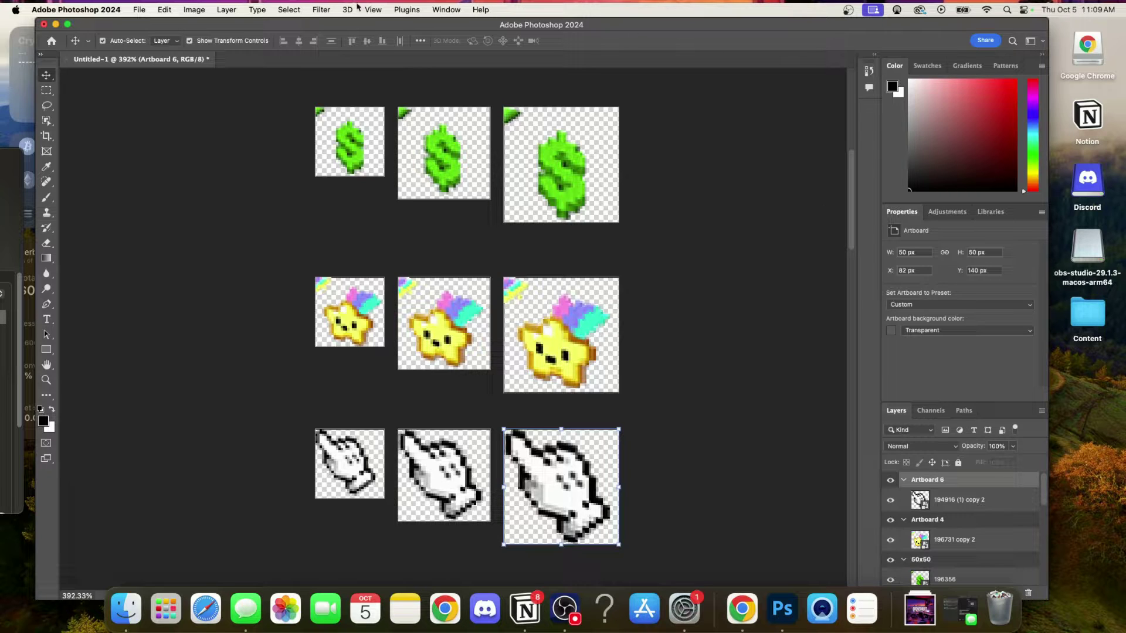
pyautogui.click(68, 24)
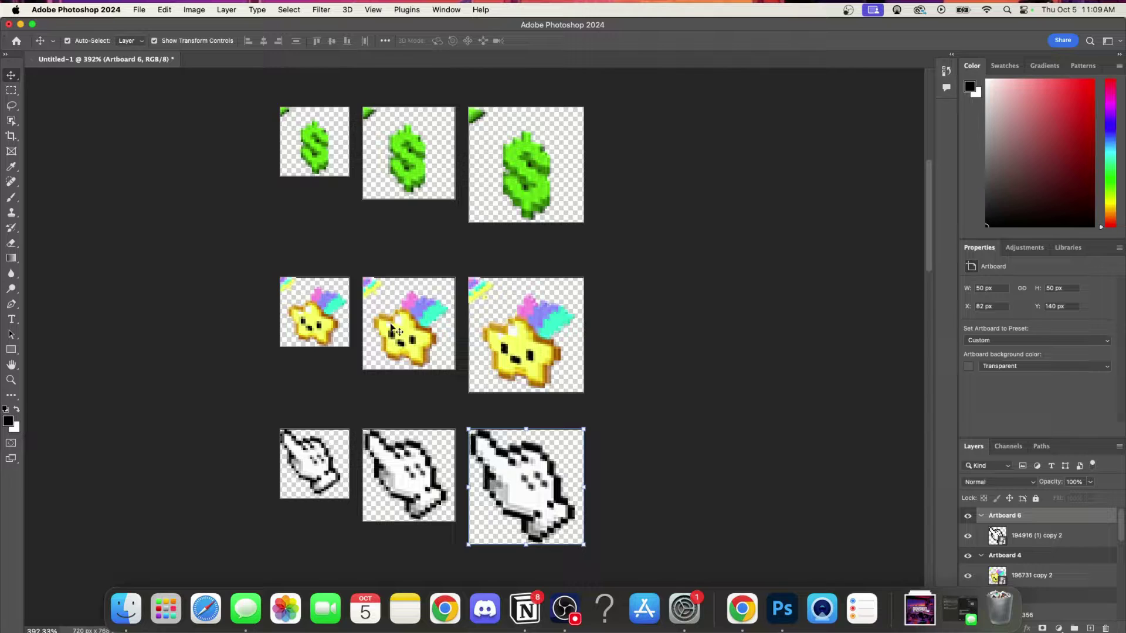
pyautogui.press('super+equal')
pyautogui.press('super+equal')
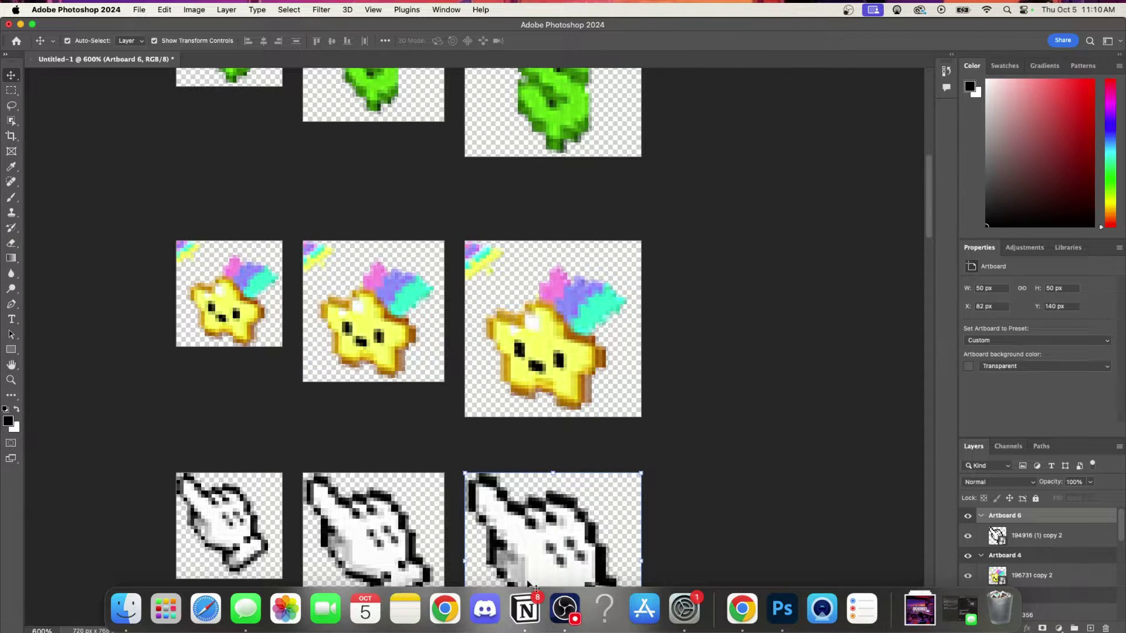
# - Back in Chrome, save the theme with Artboard9 as the Mouse Arrow Image and check it on the live store
pyautogui.click(742, 607)
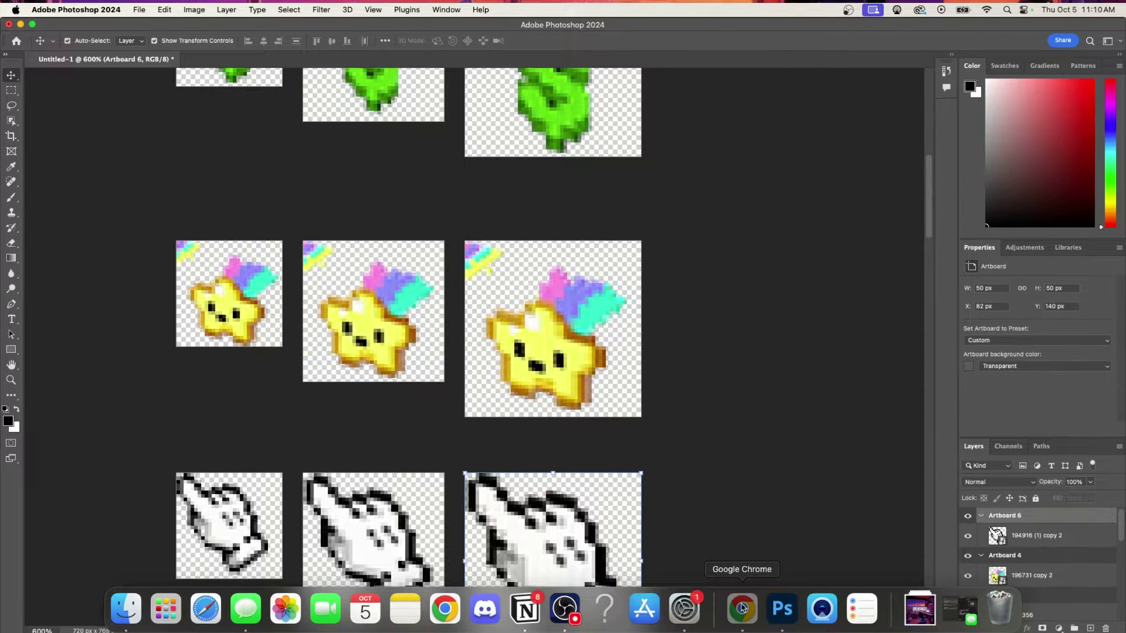
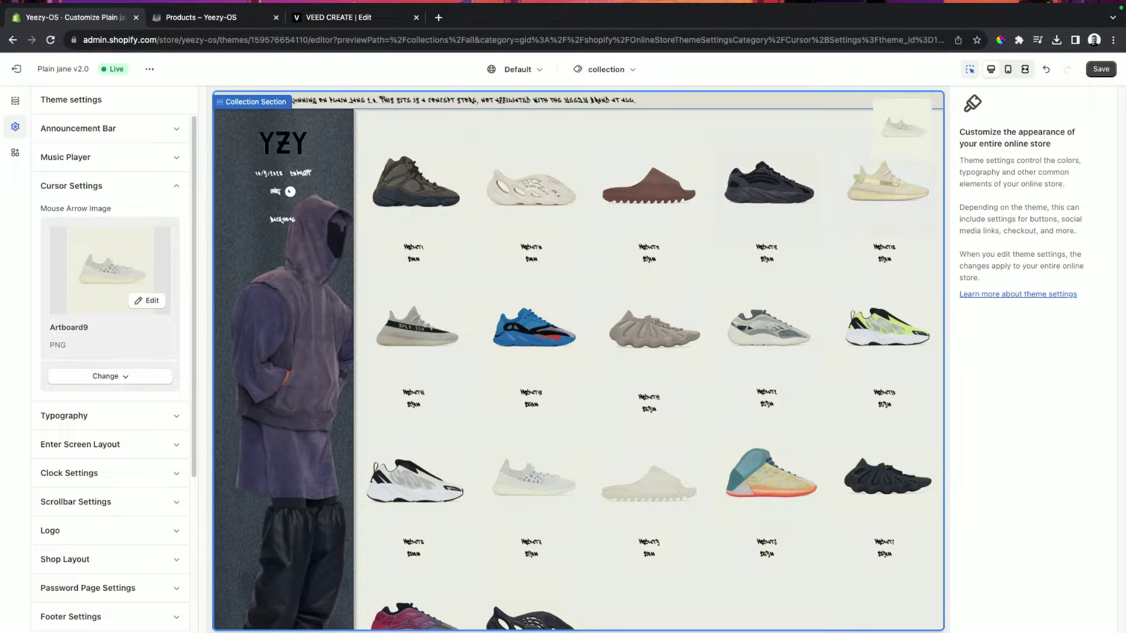
pyautogui.click(1106, 74)
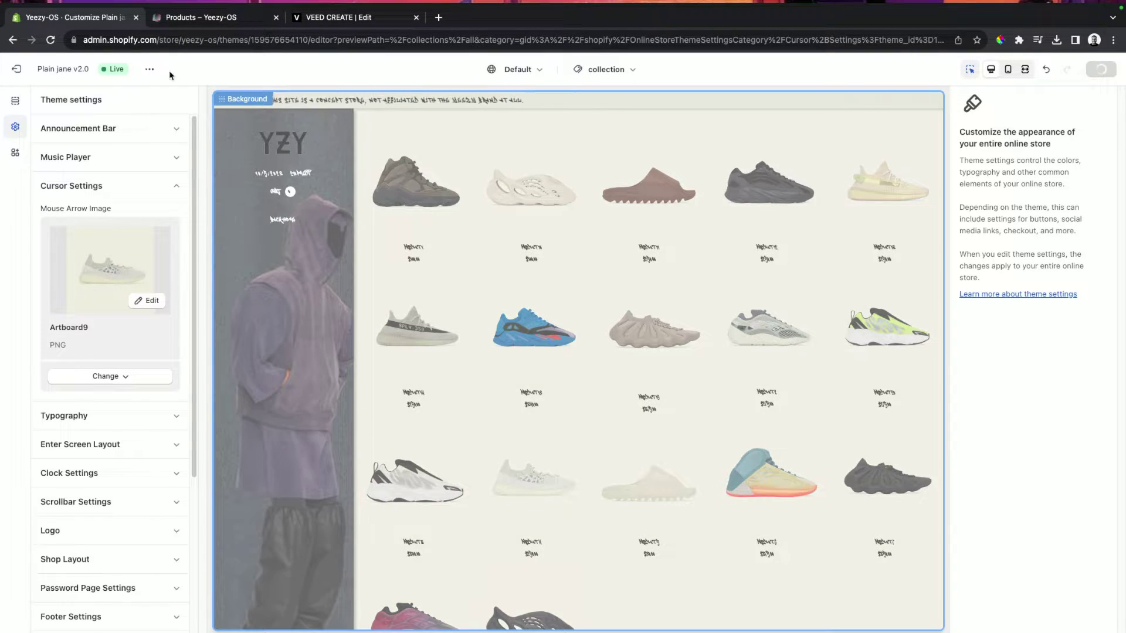
pyautogui.click(226, 24)
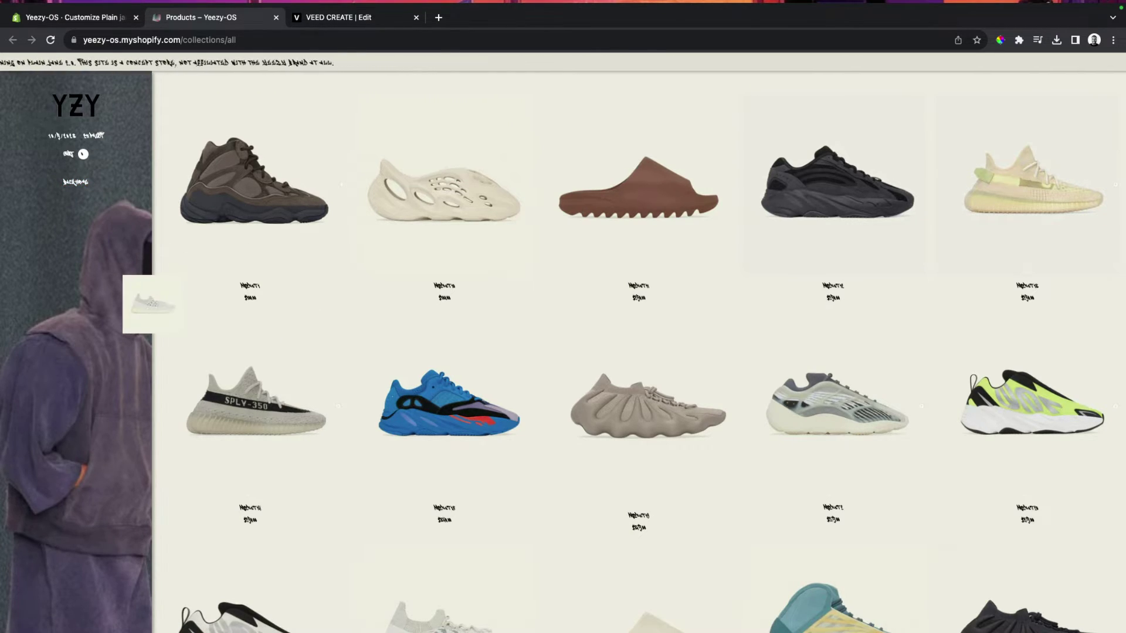
# - Switch to Photoshop again and compare how the dollar sign, star and hand graphics are placed within their artboards
pyautogui.moveTo(571, 629)
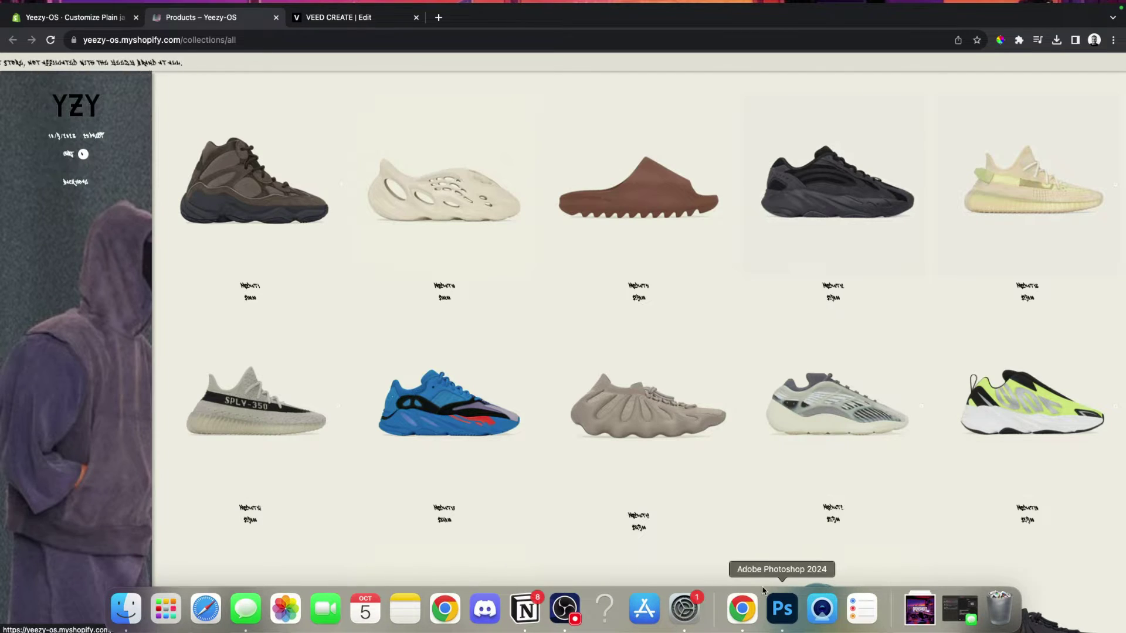
pyautogui.click(773, 607)
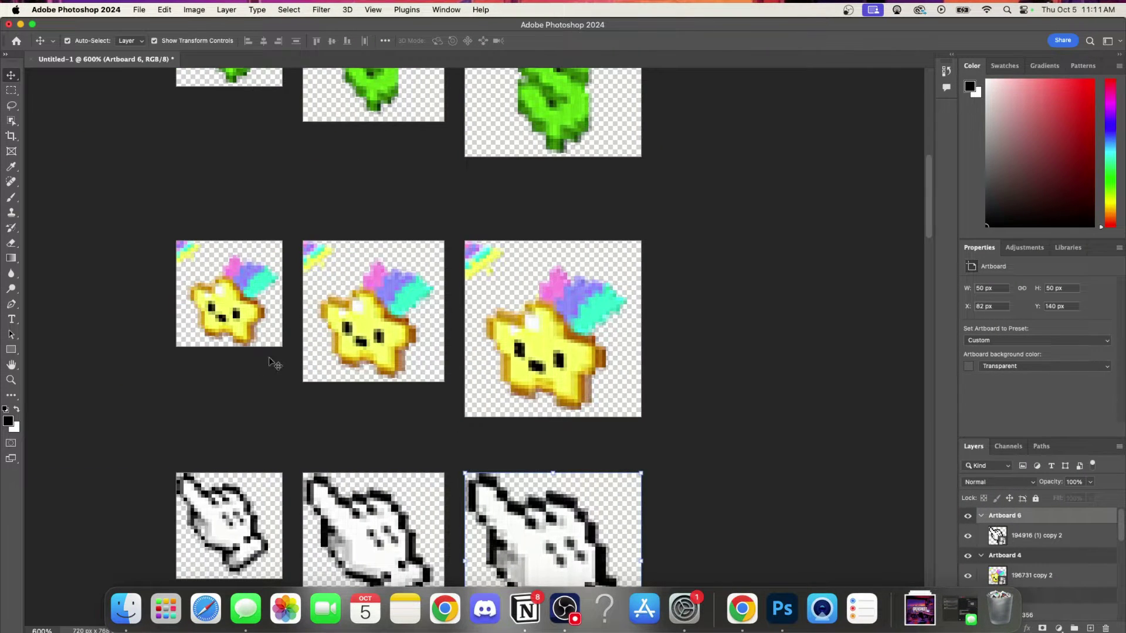
pyautogui.scroll(5, 240, 384)
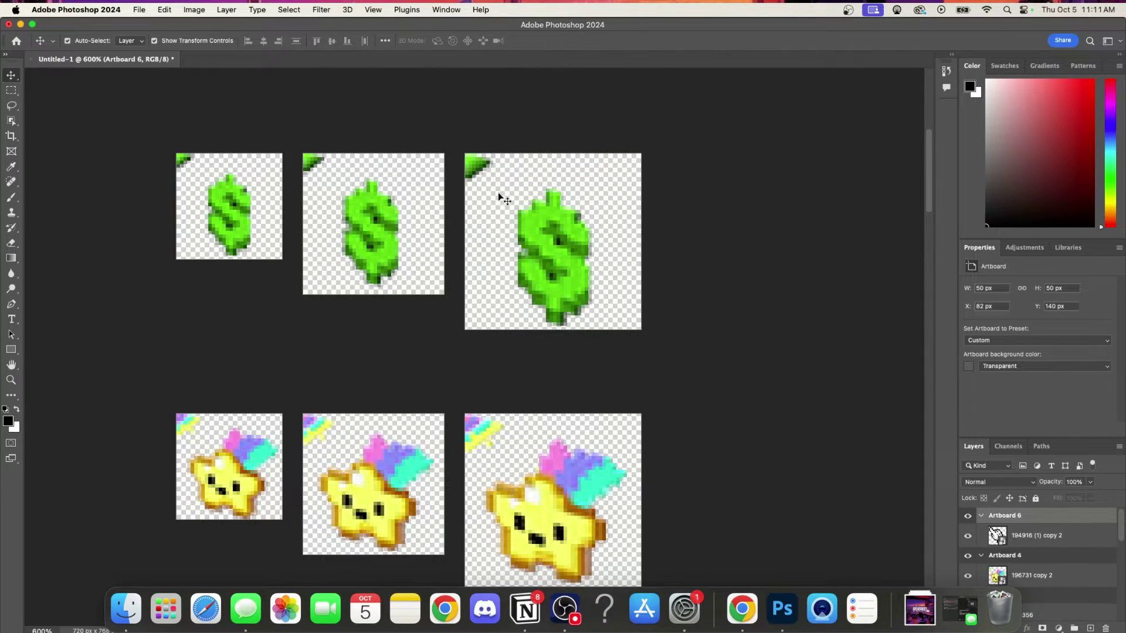
pyautogui.scroll(-5, 328, 473)
pyautogui.scroll(4, 370, 258)
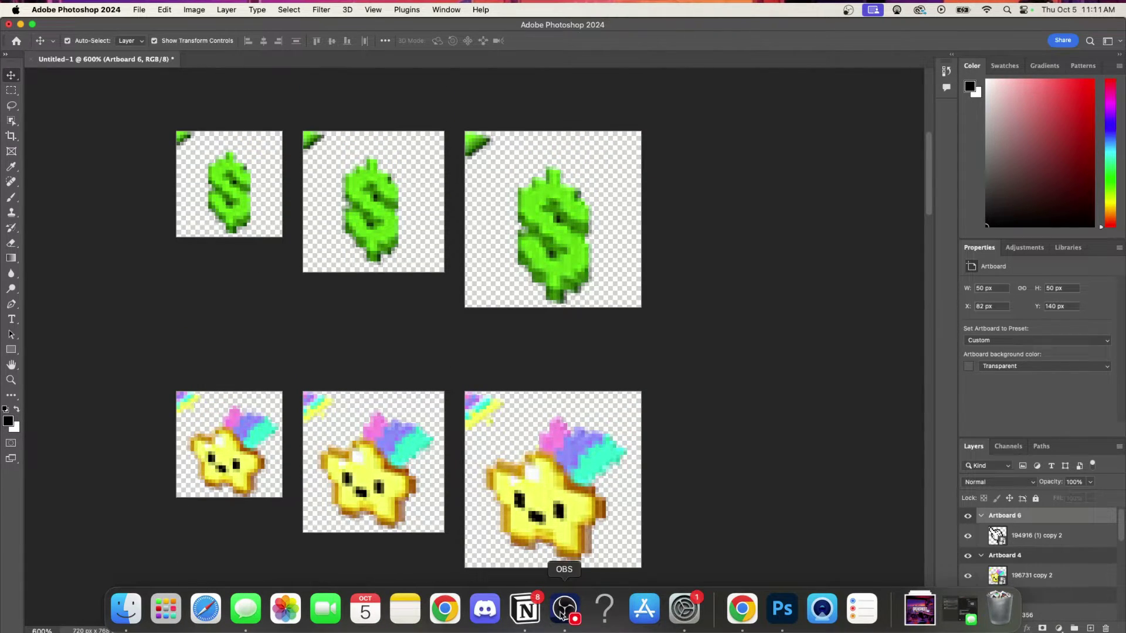
# - Switch to Chrome and open the store library for the Mouse Arrow Image in the theme's Cursor Settings
pyautogui.click(742, 610)
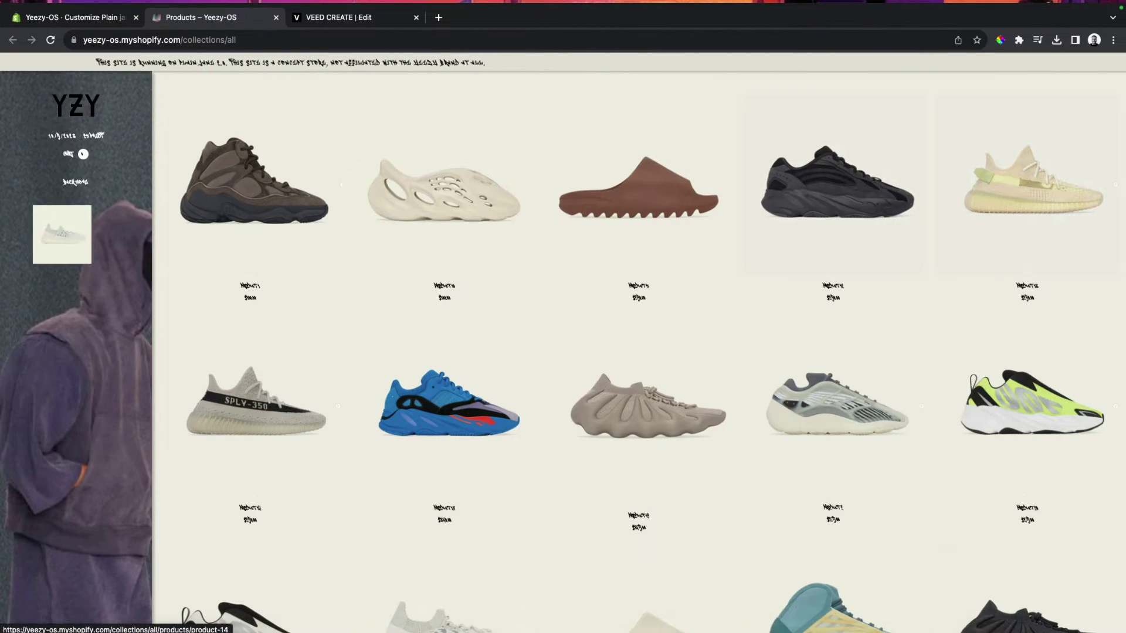
pyautogui.click(82, 13)
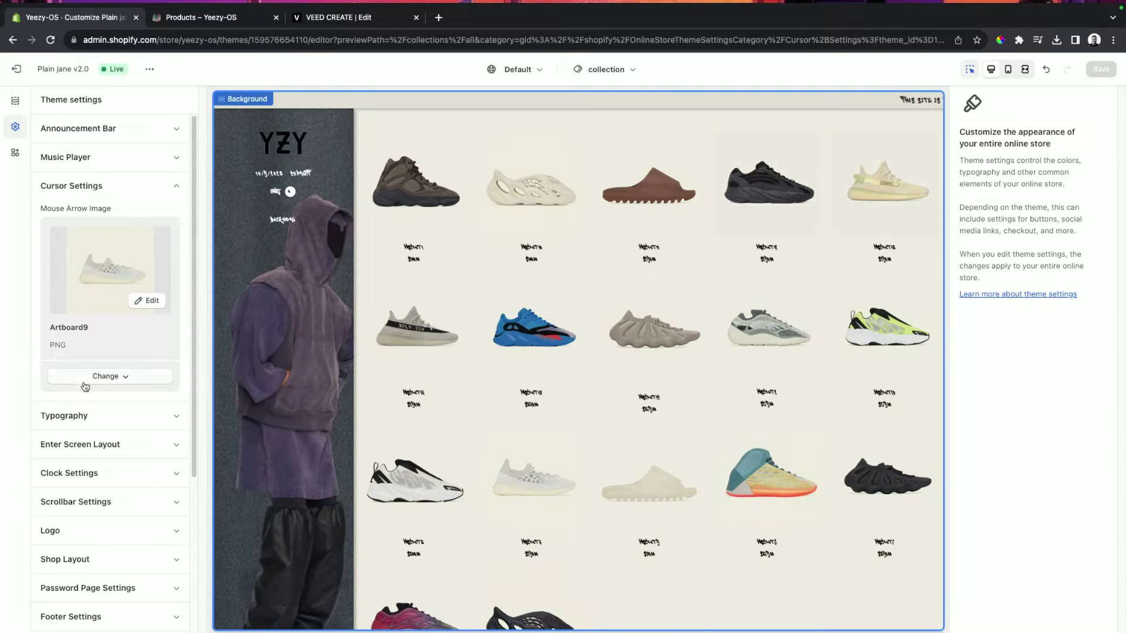
pyautogui.click(110, 376)
pyautogui.click(128, 402)
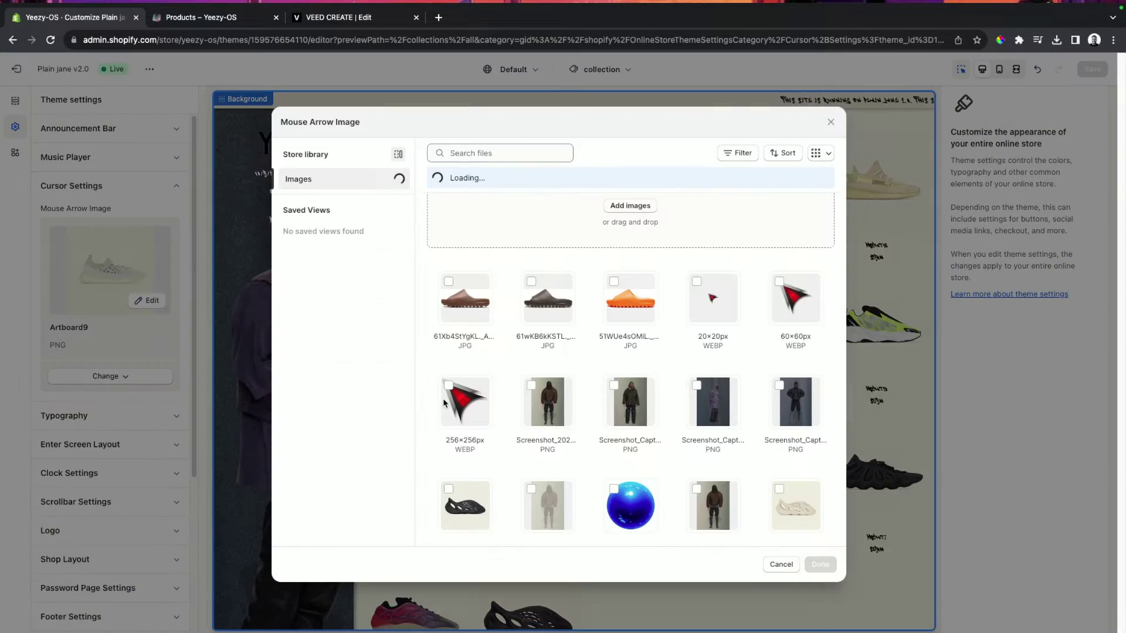
# - Upload all nine 30x30, 40x40 and 50x50 Finger, Money and Star PNGs from the Custom Cursors folder in OpenSpaces Agency's Website Building Assets
pyautogui.click(638, 209)
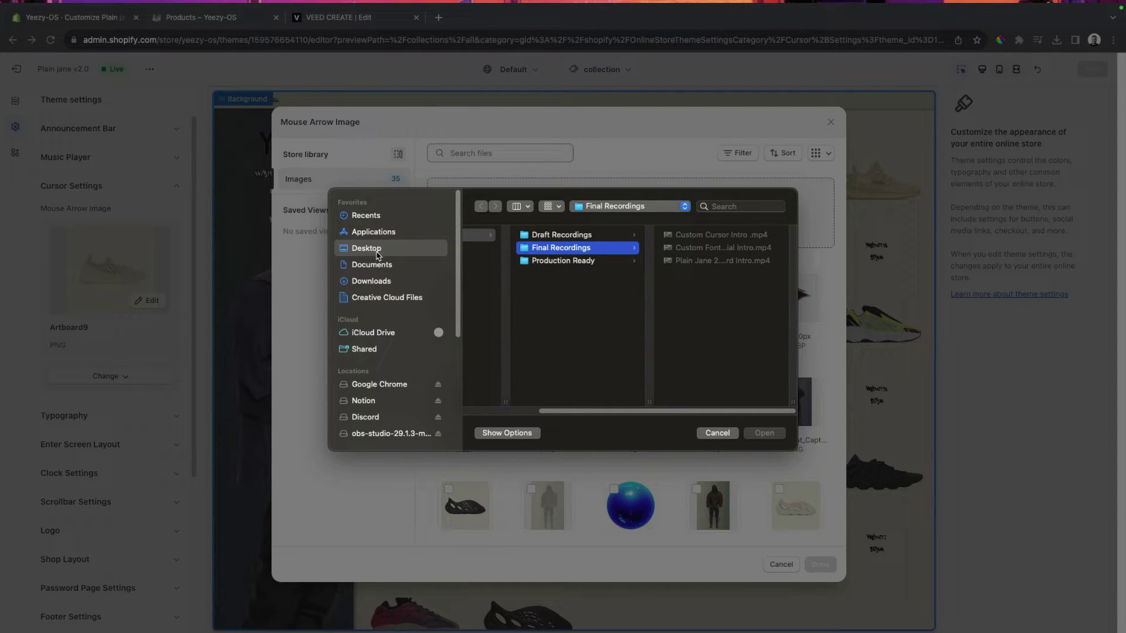
pyautogui.click(384, 299)
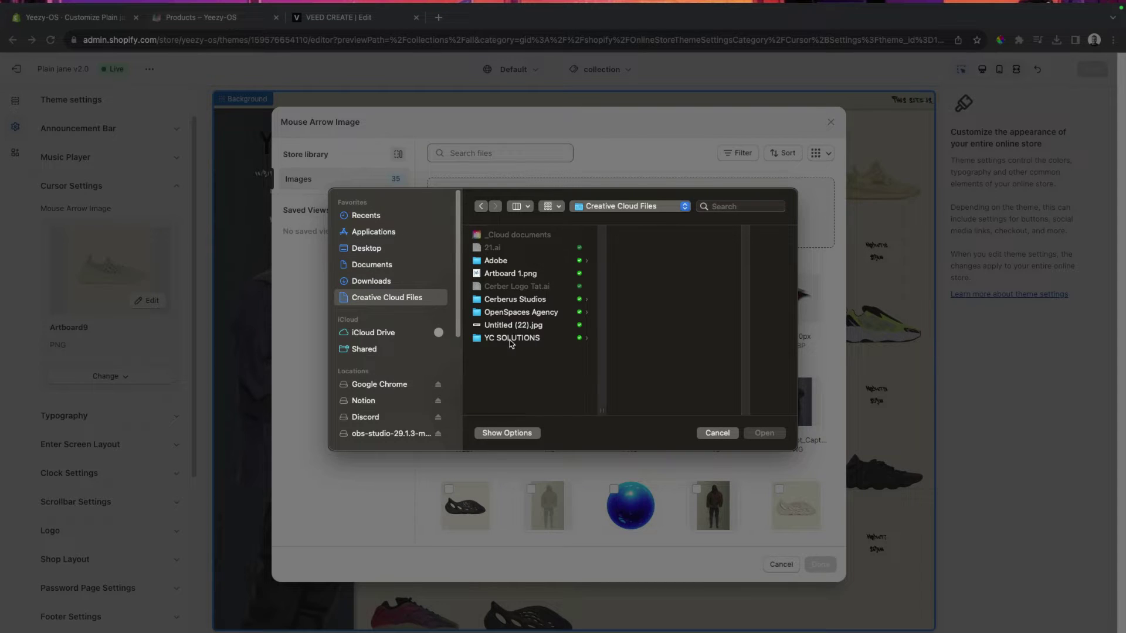
pyautogui.click(529, 314)
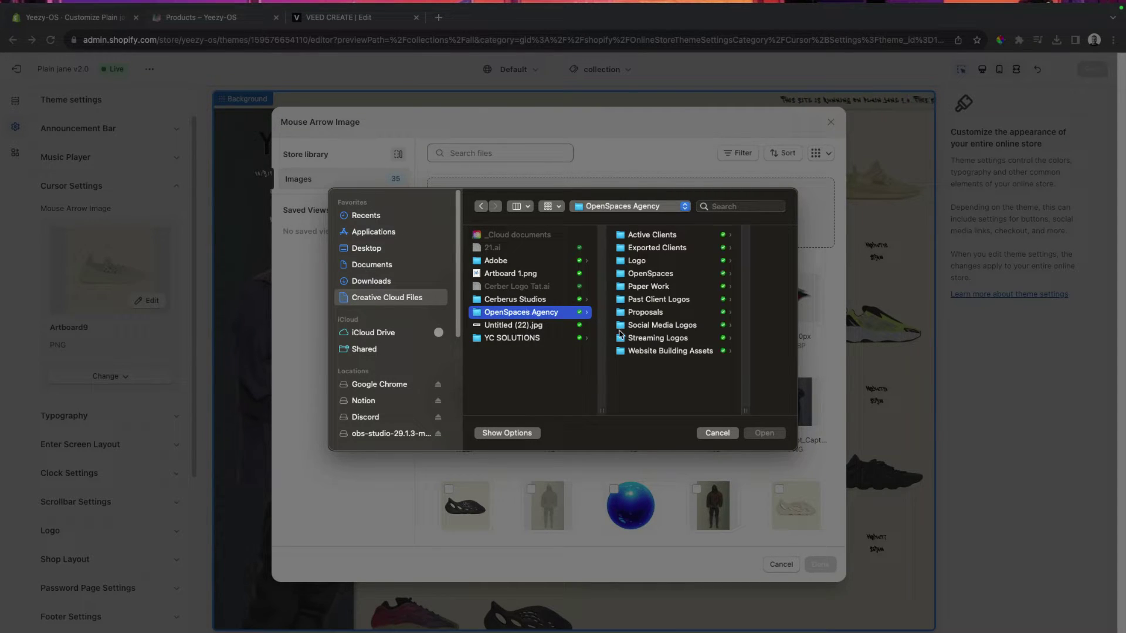
pyautogui.click(653, 352)
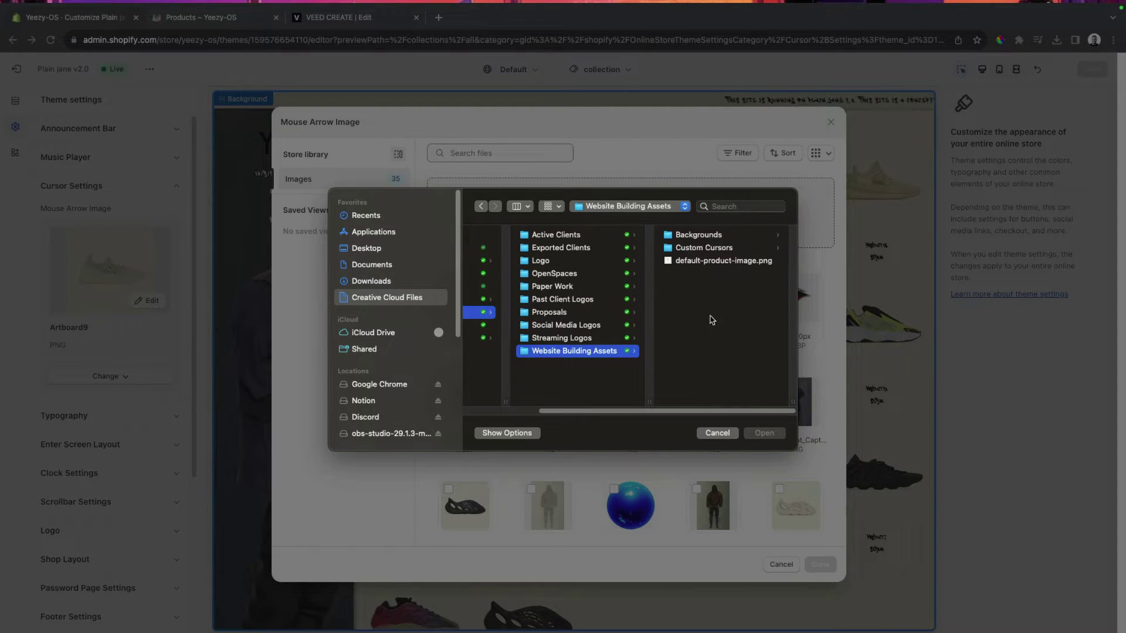
pyautogui.click(700, 248)
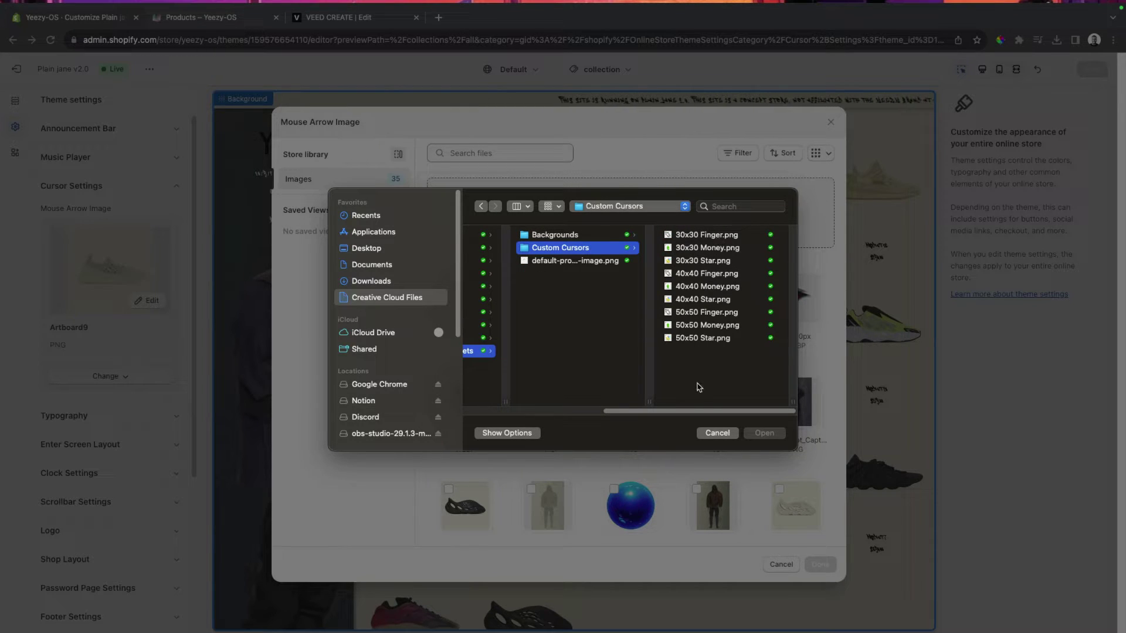
pyautogui.moveTo(699, 388); pyautogui.dragTo(674, 232)
pyautogui.click(761, 439)
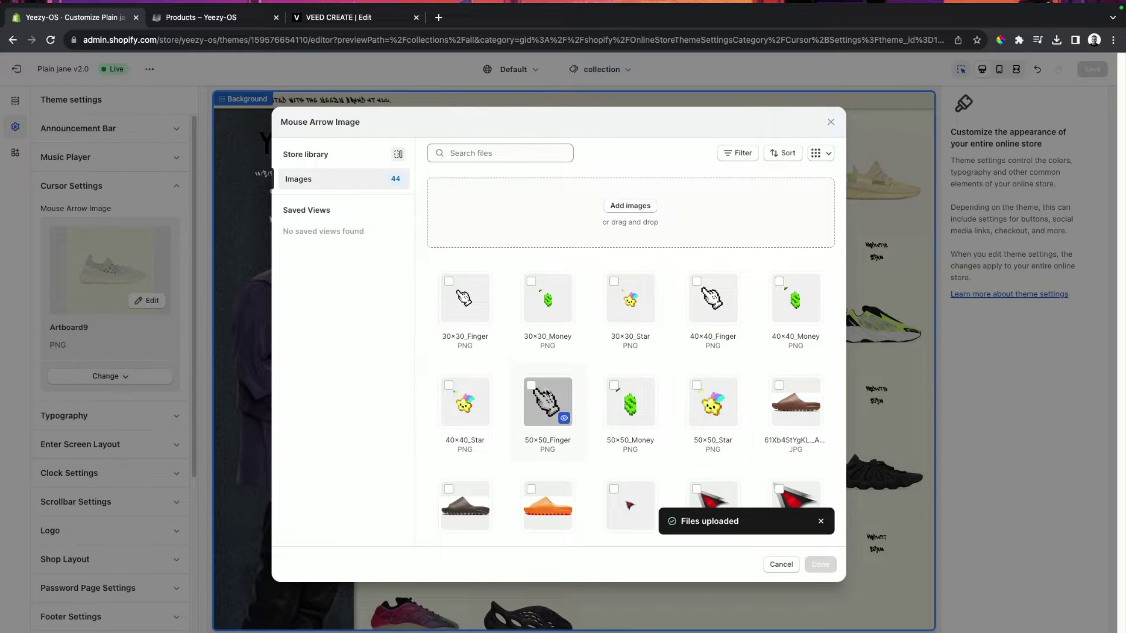
# - Set the Mouse Arrow Image to 40x40_Money and try it in the theme preview
pyautogui.click(780, 282)
pyautogui.click(819, 564)
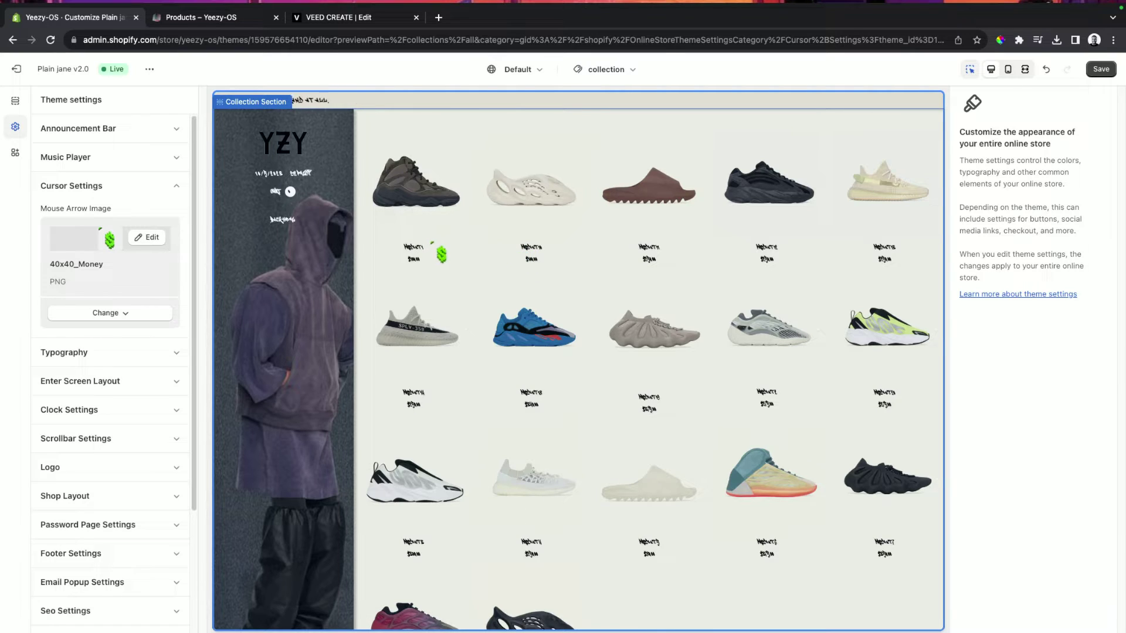
# - Replace the Mouse Arrow Image with 50x50_Money, save the theme and check the dollar sign cursor on the live store
pyautogui.click(96, 314)
pyautogui.click(120, 334)
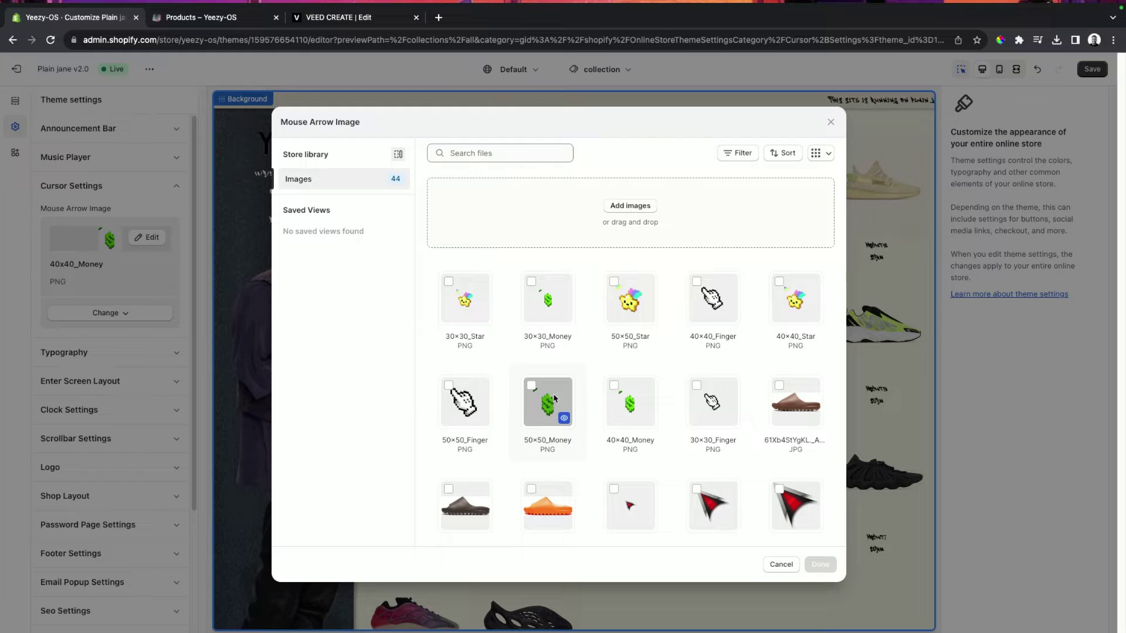
pyautogui.click(538, 394)
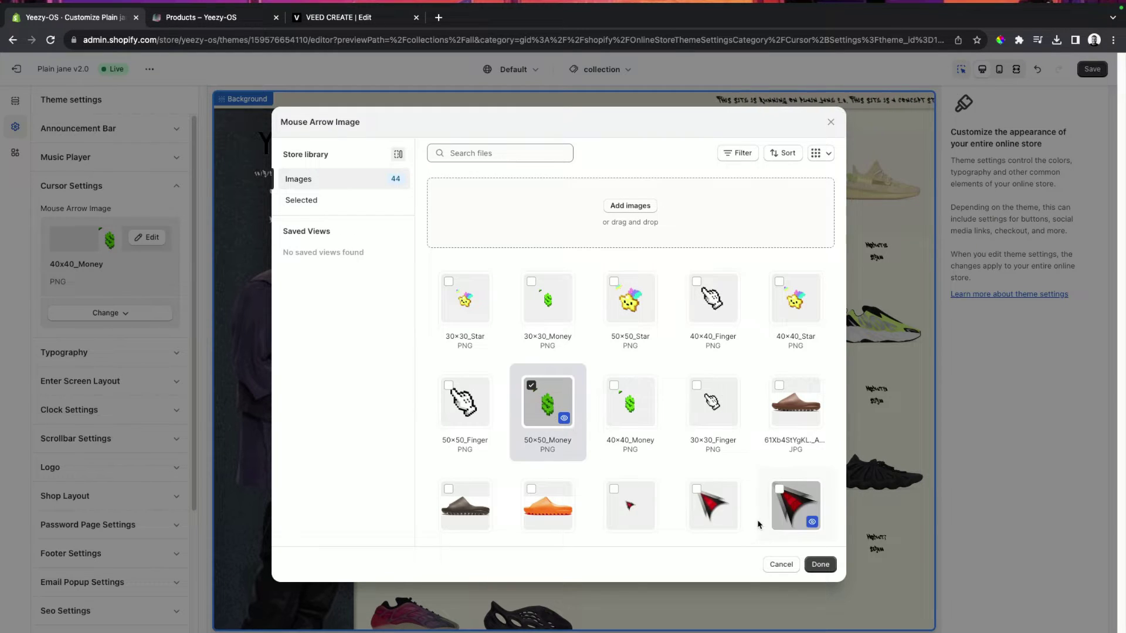
pyautogui.click(820, 563)
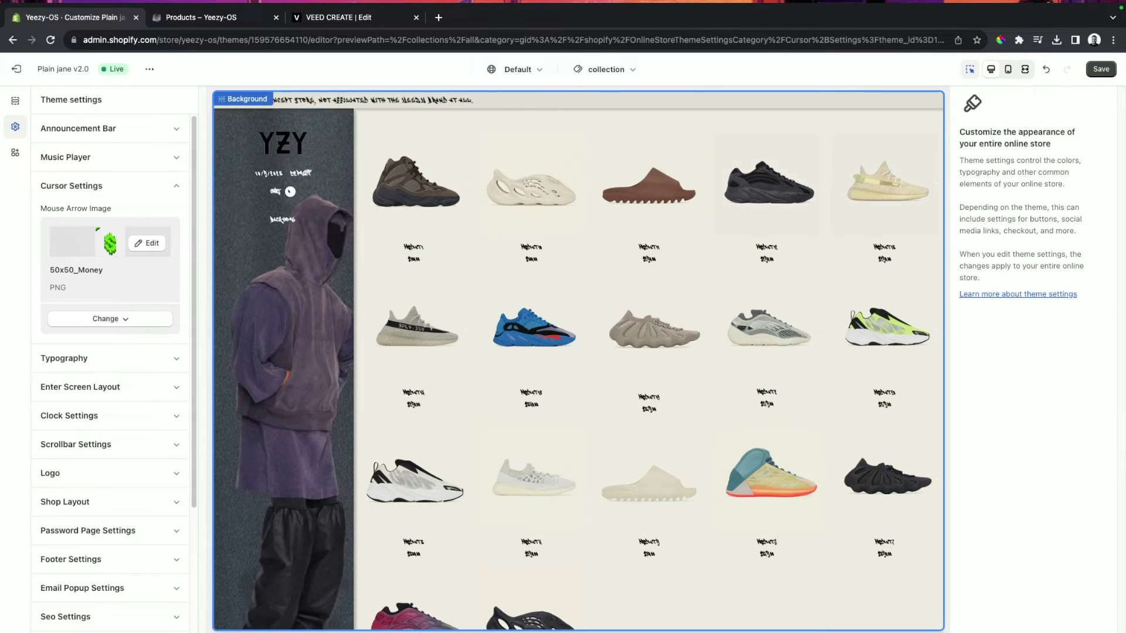
pyautogui.click(1100, 69)
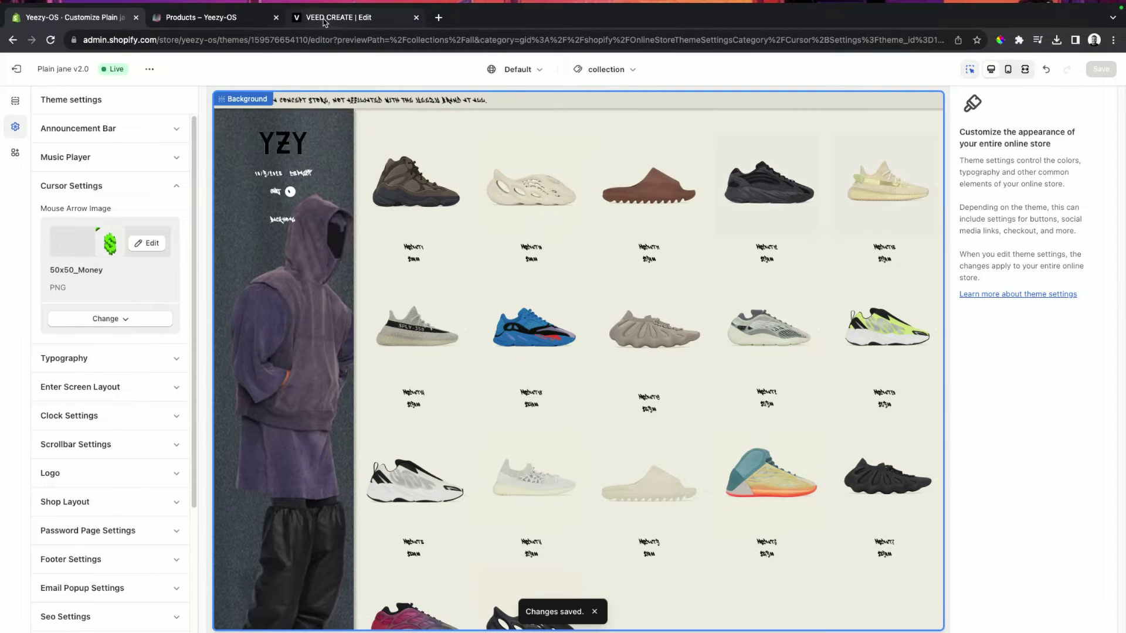
pyautogui.click(230, 23)
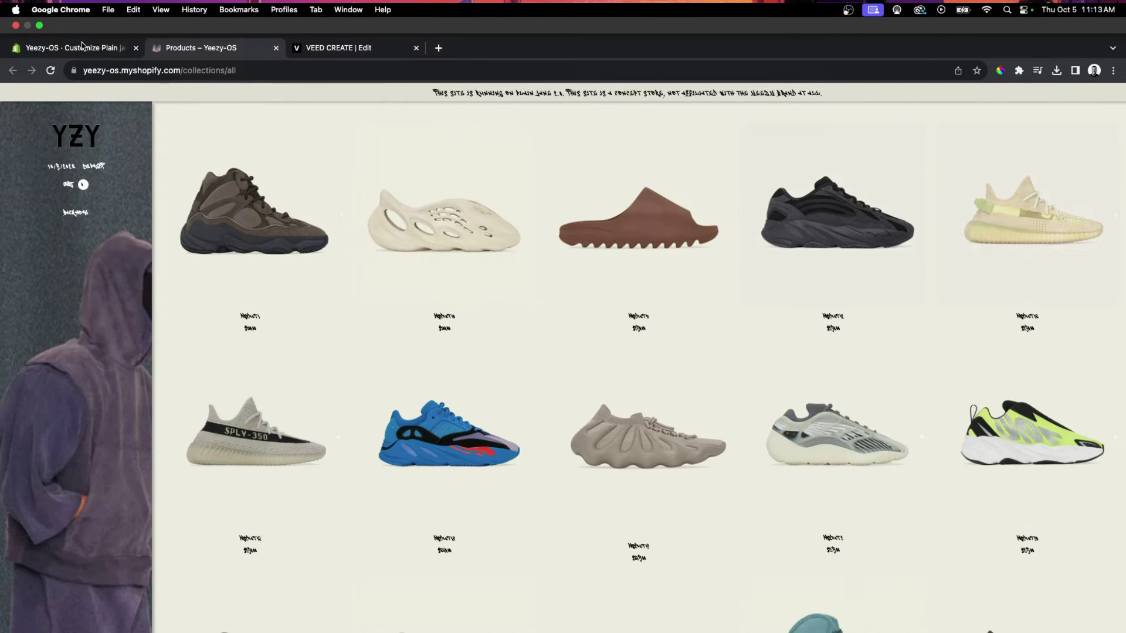
# - Back in the theme editor, save 50x50_Star as the Mouse Arrow Image and check the star cursor on the live store
pyautogui.click(76, 48)
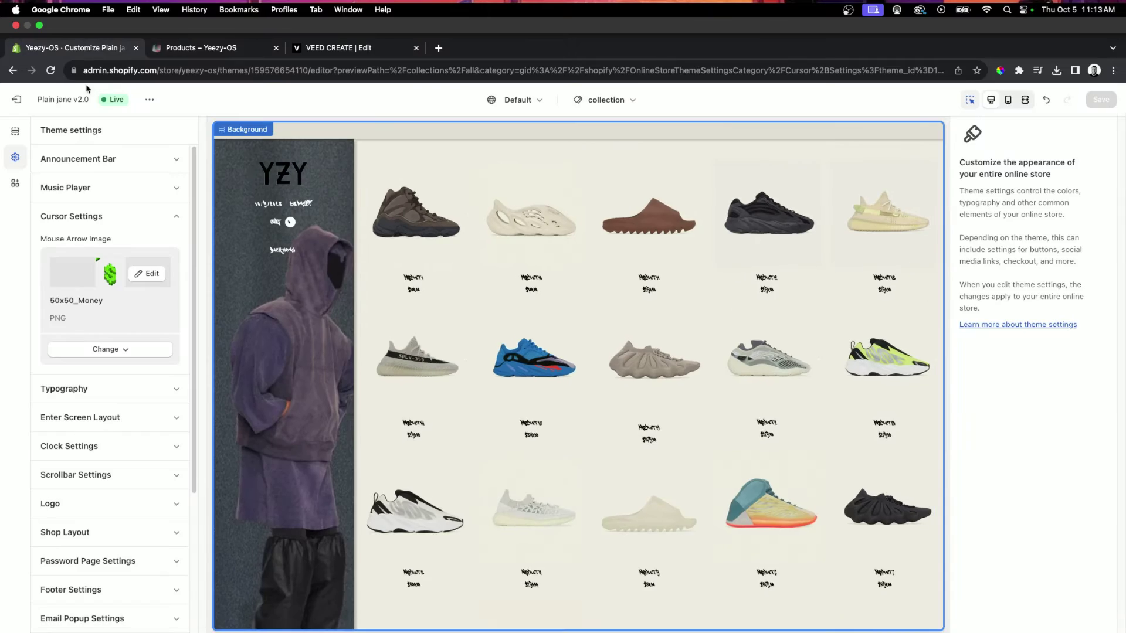
pyautogui.click(98, 319)
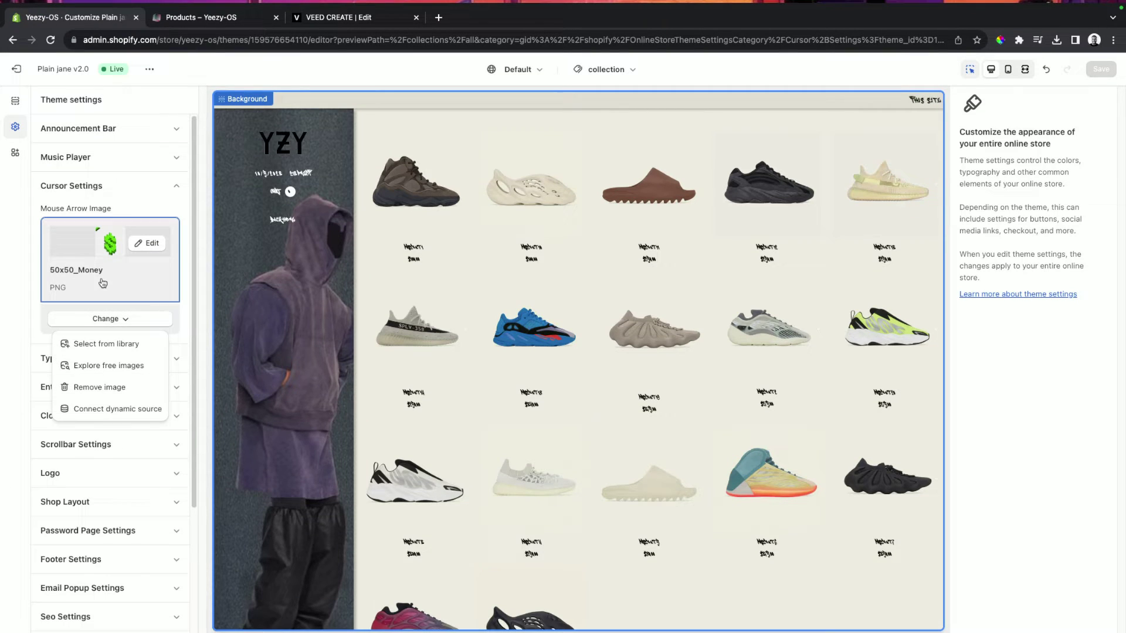
pyautogui.click(119, 344)
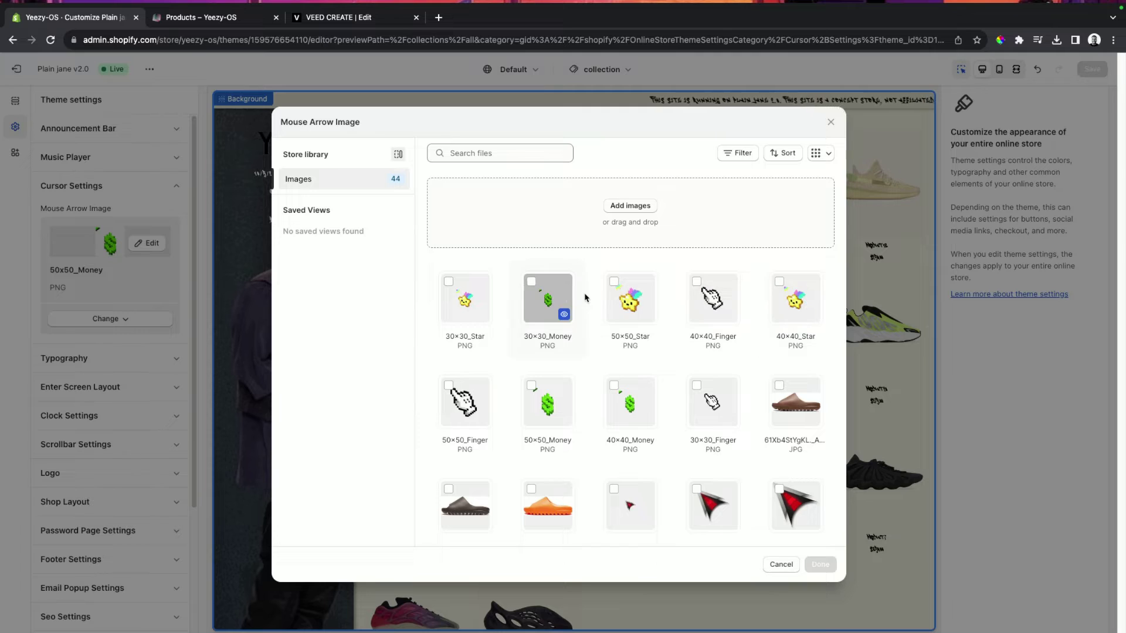
pyautogui.click(630, 299)
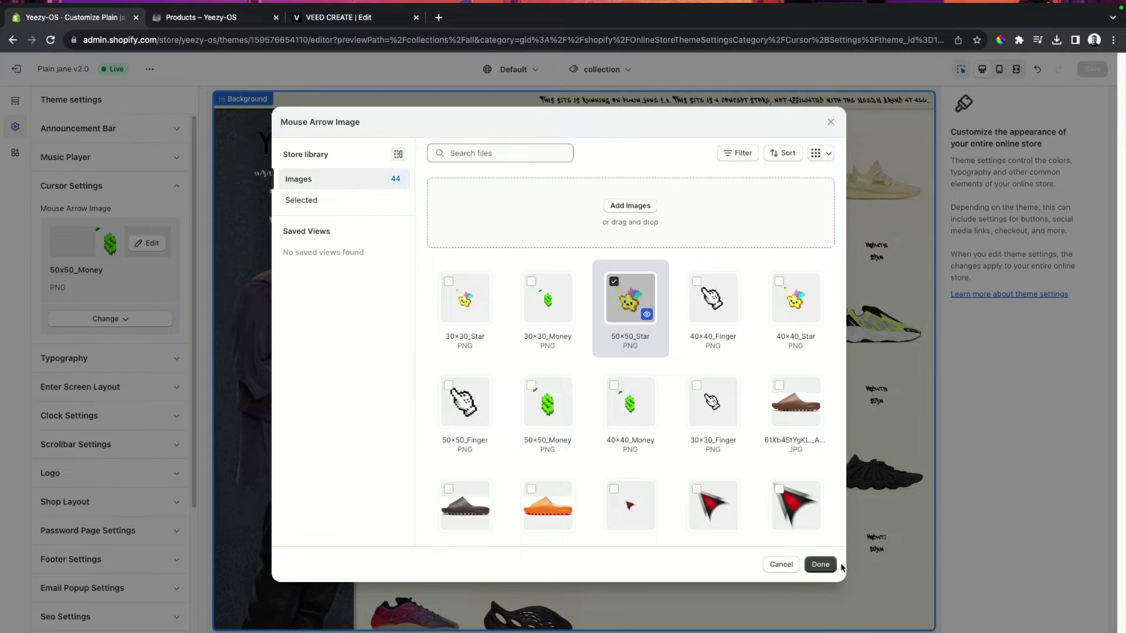
pyautogui.click(821, 564)
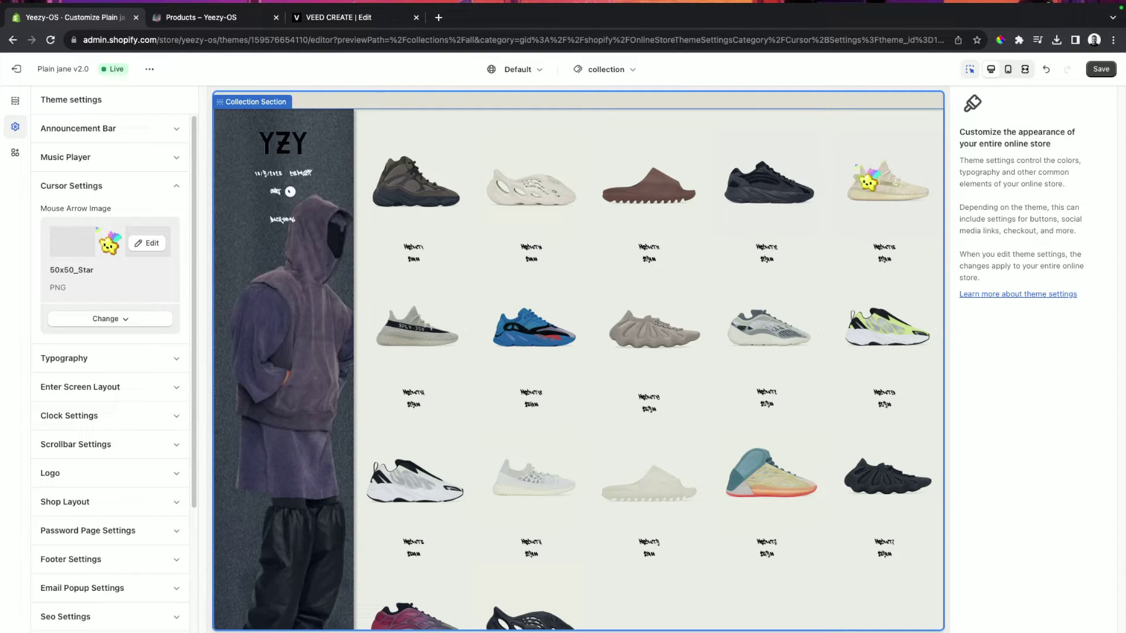
pyautogui.click(1101, 69)
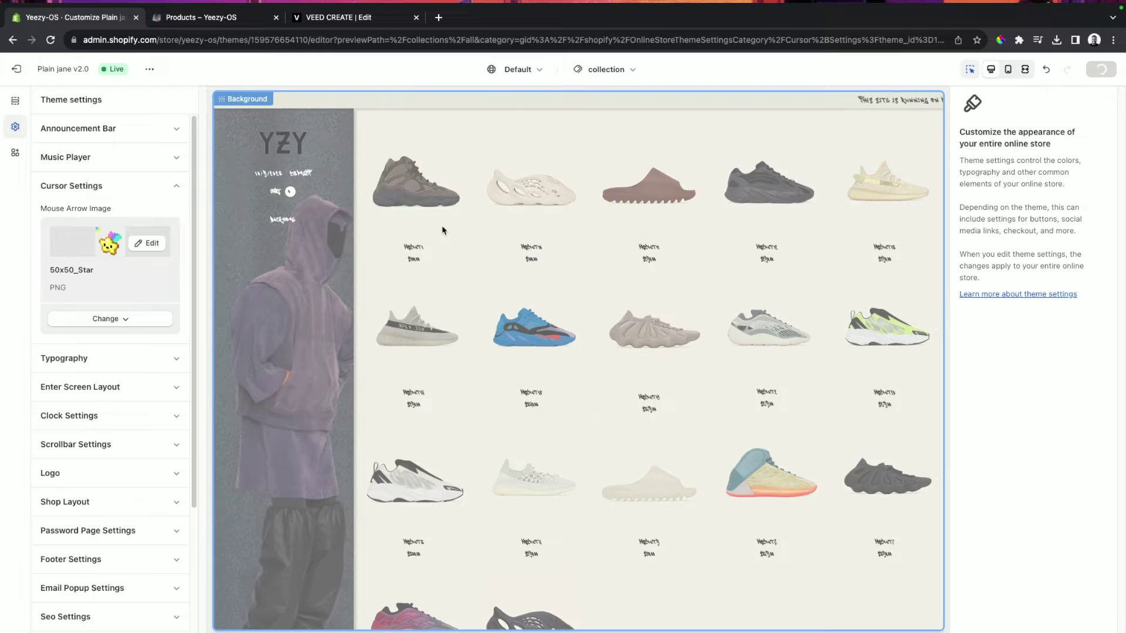
pyautogui.click(210, 13)
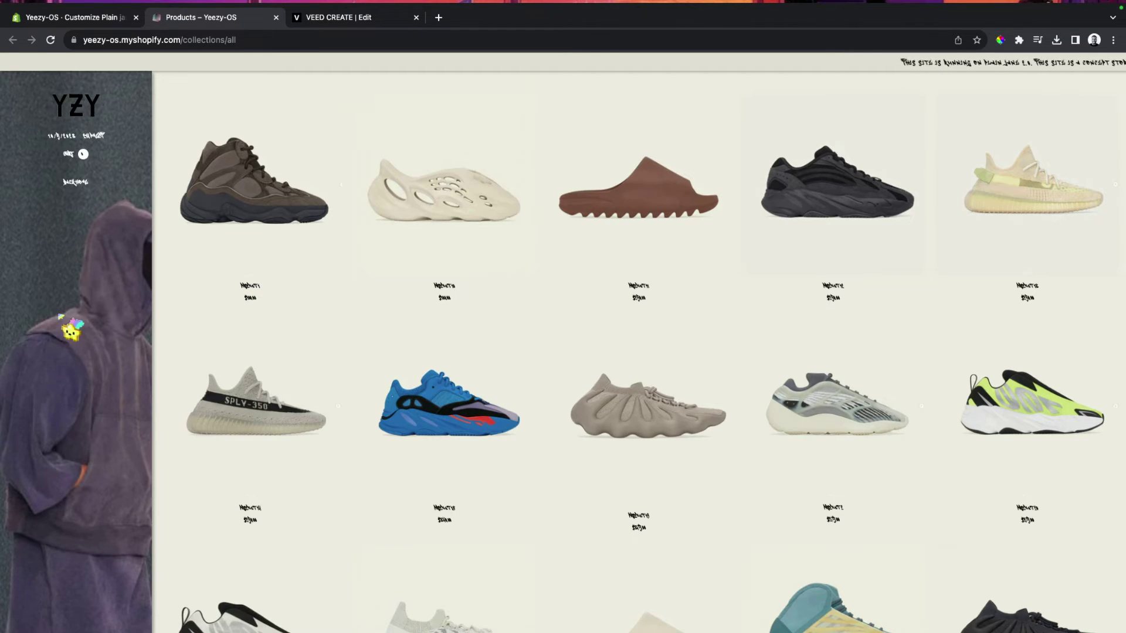
# - Return to the theme editor, save 50x50_Finger as the Mouse Arrow Image and check the hand cursor on the live store
pyautogui.click(70, 17)
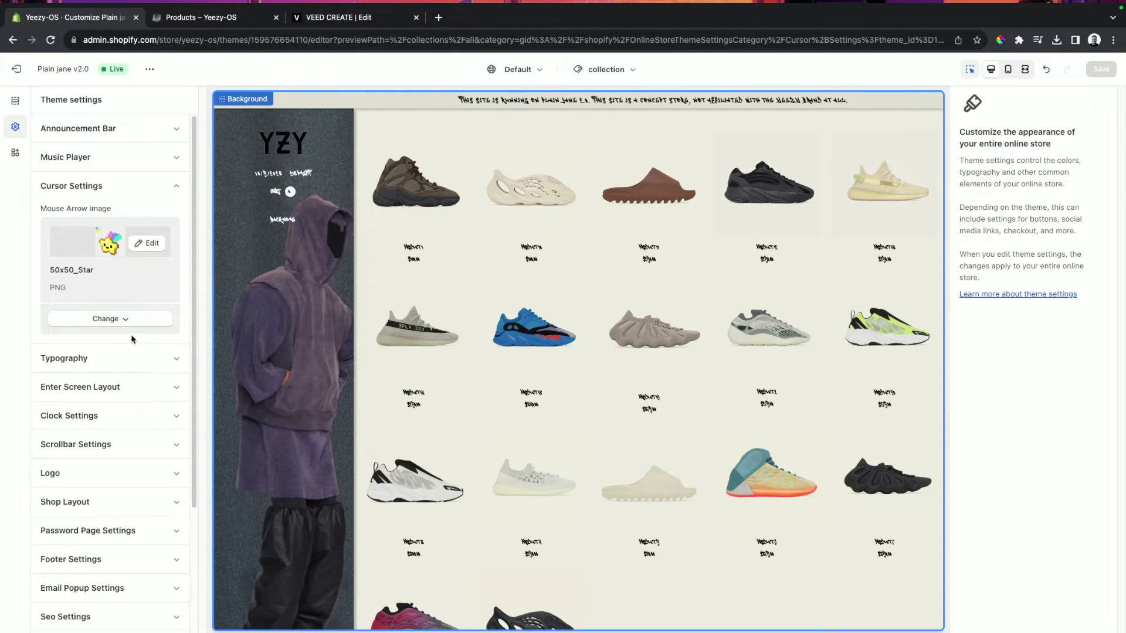
pyautogui.click(118, 318)
pyautogui.click(111, 346)
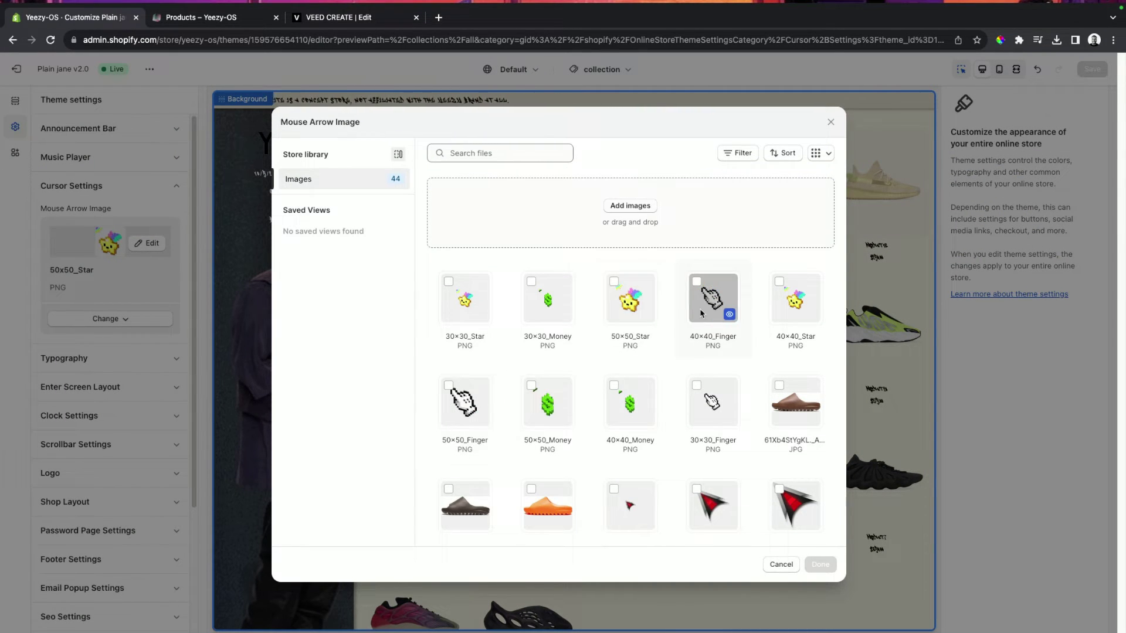
pyautogui.click(447, 387)
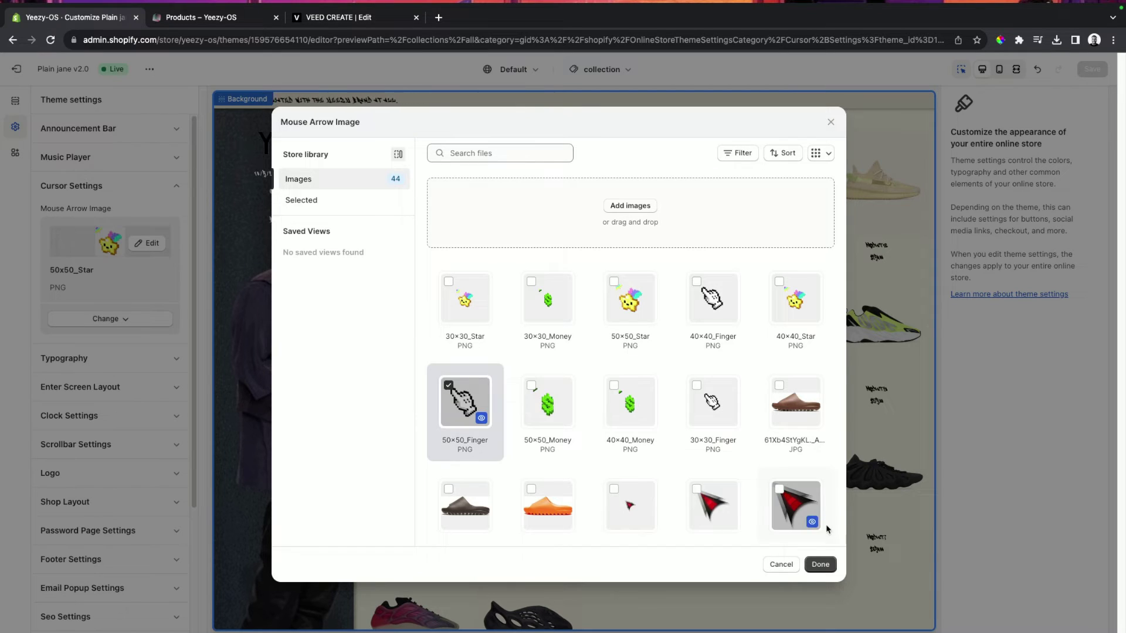
pyautogui.click(820, 564)
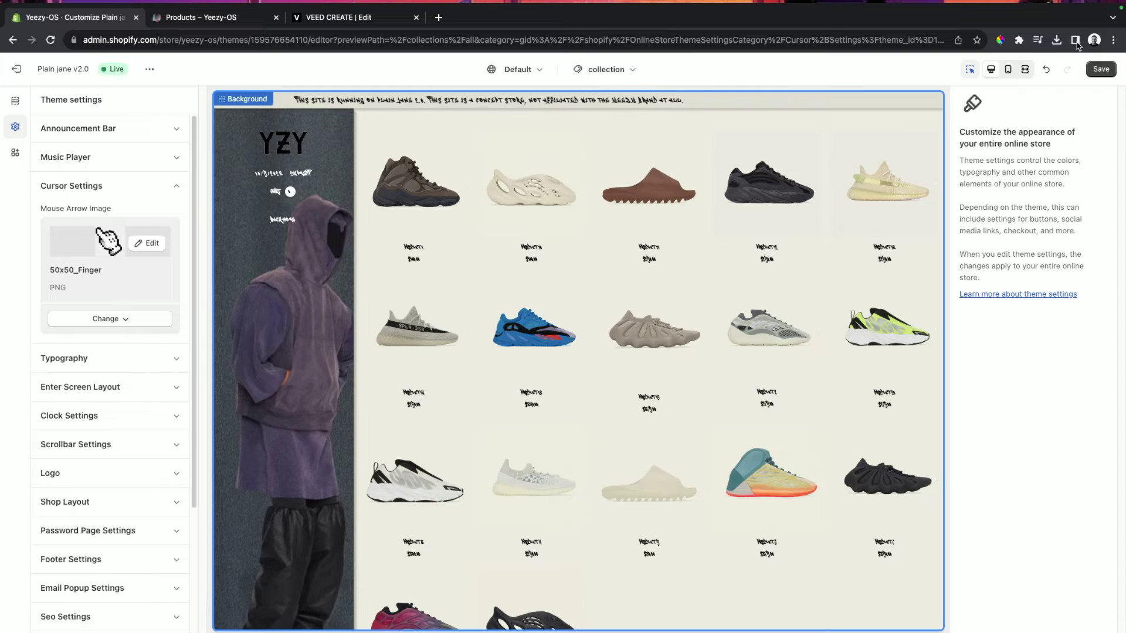
pyautogui.click(1096, 70)
pyautogui.click(228, 21)
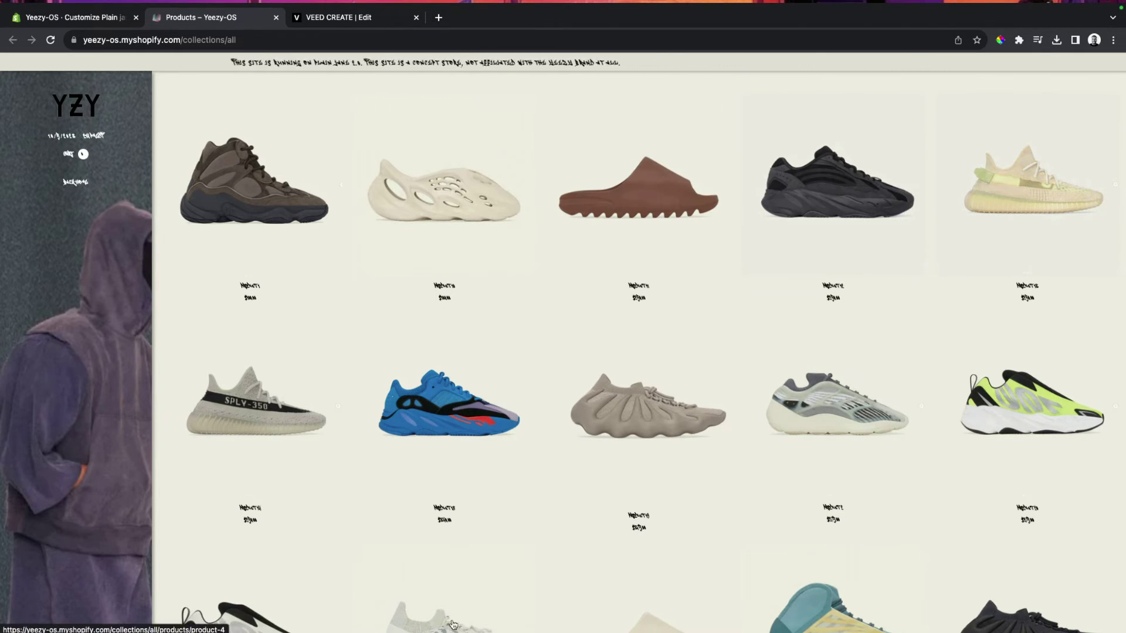
# - Switch to Photoshop and review the three sizes of the dollar sign, star and hand artboards once more
pyautogui.moveTo(366, 612)
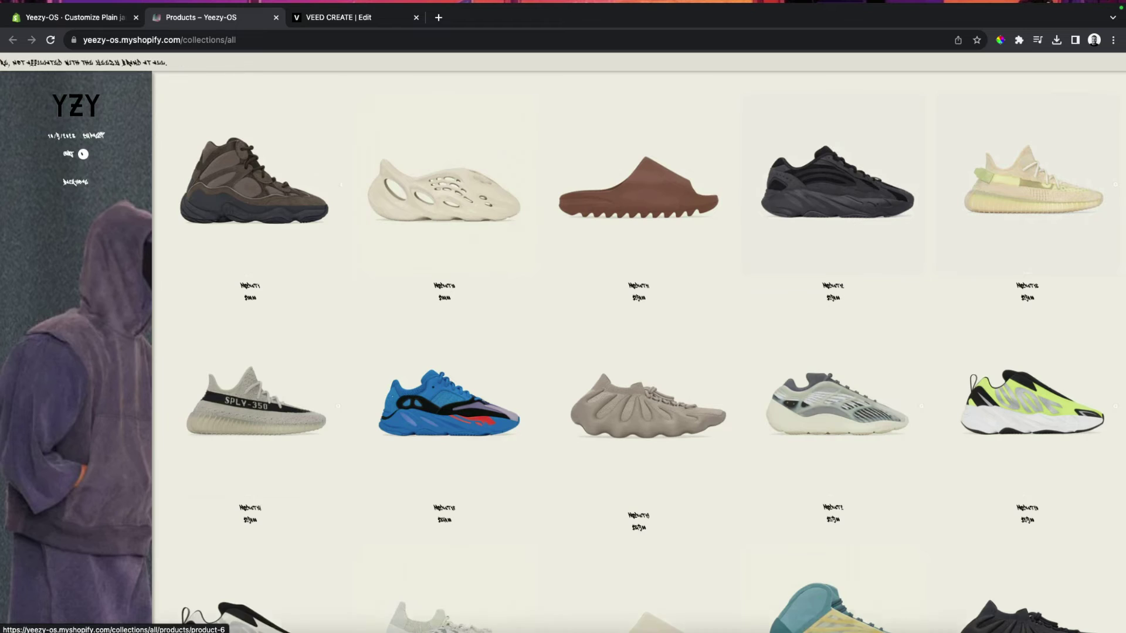
pyautogui.click(781, 608)
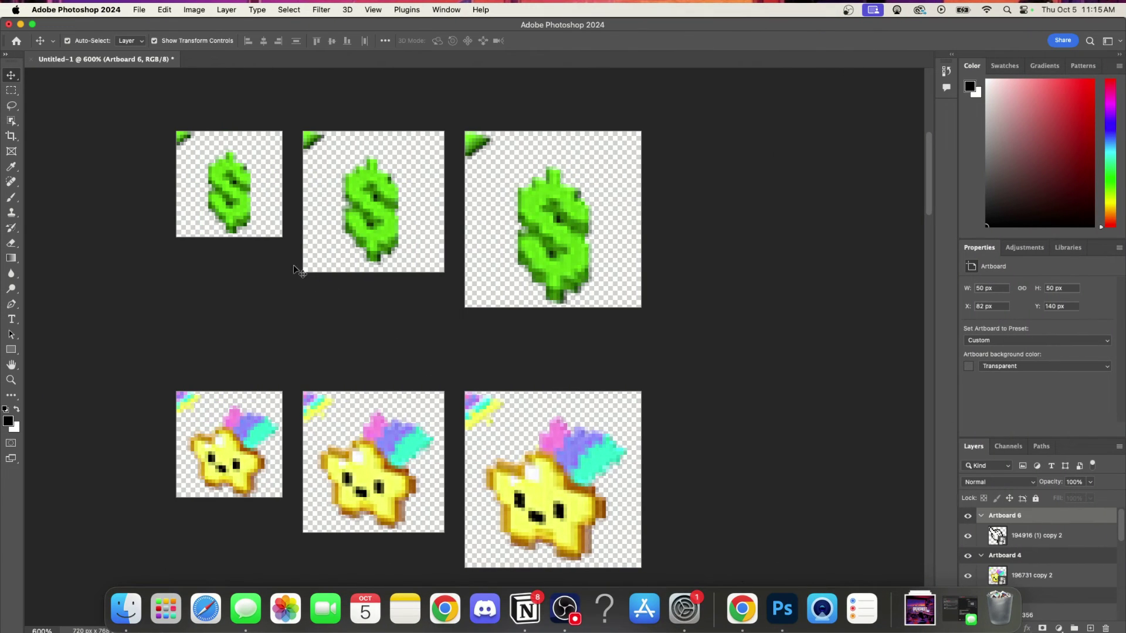
pyautogui.scroll(-8, 297, 272)
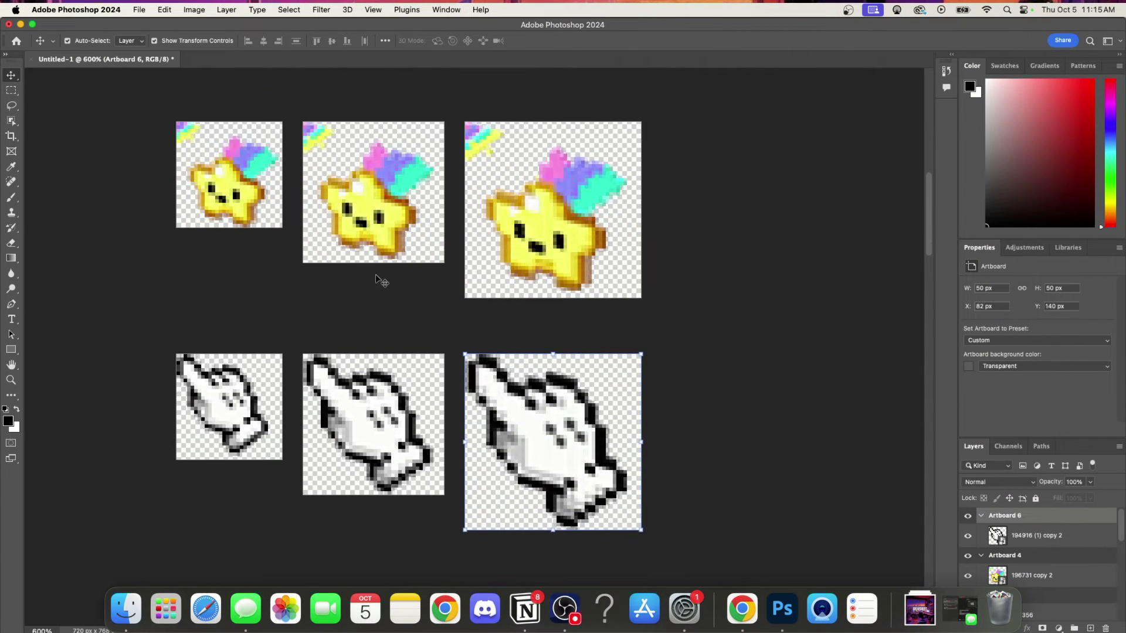
pyautogui.scroll(5, 284, 242)
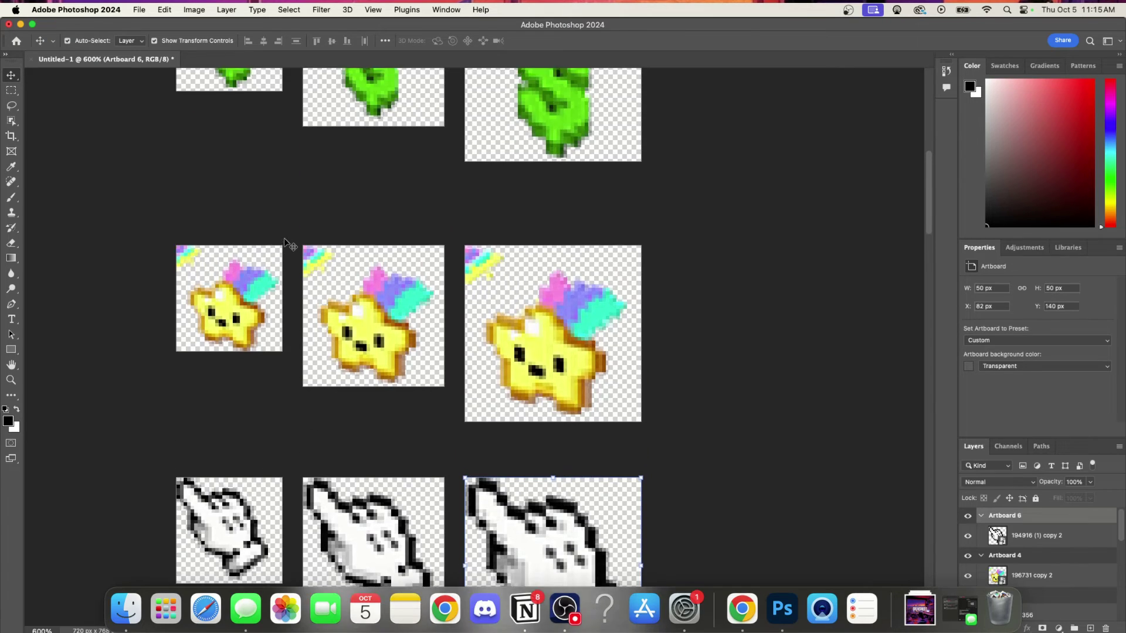
pyautogui.scroll(4, 287, 243)
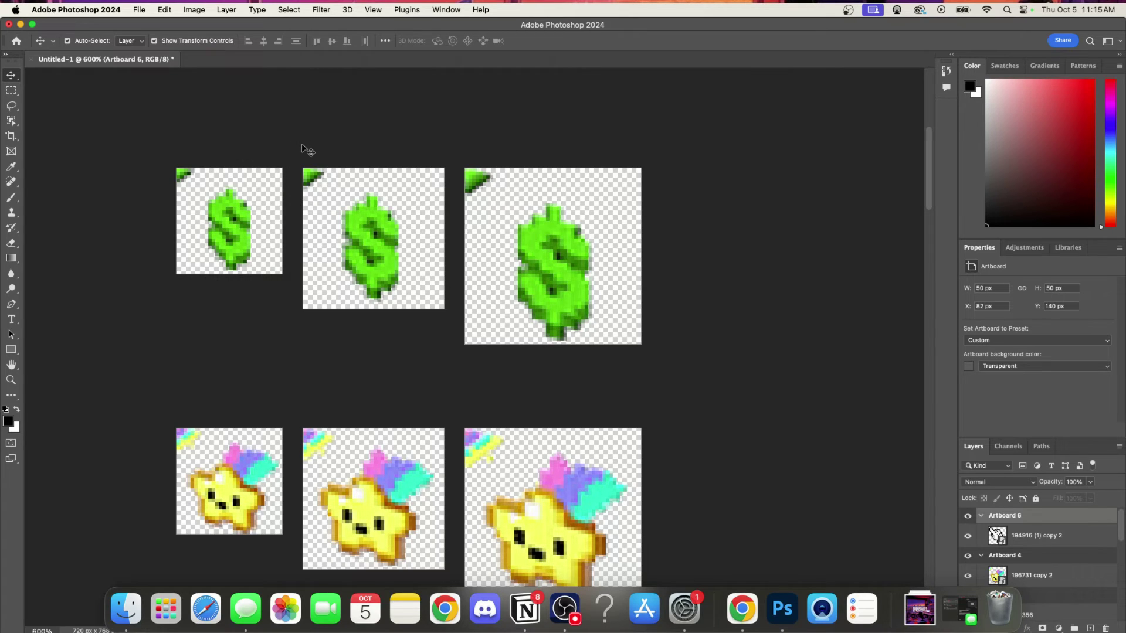
pyautogui.scroll(-6, 251, 365)
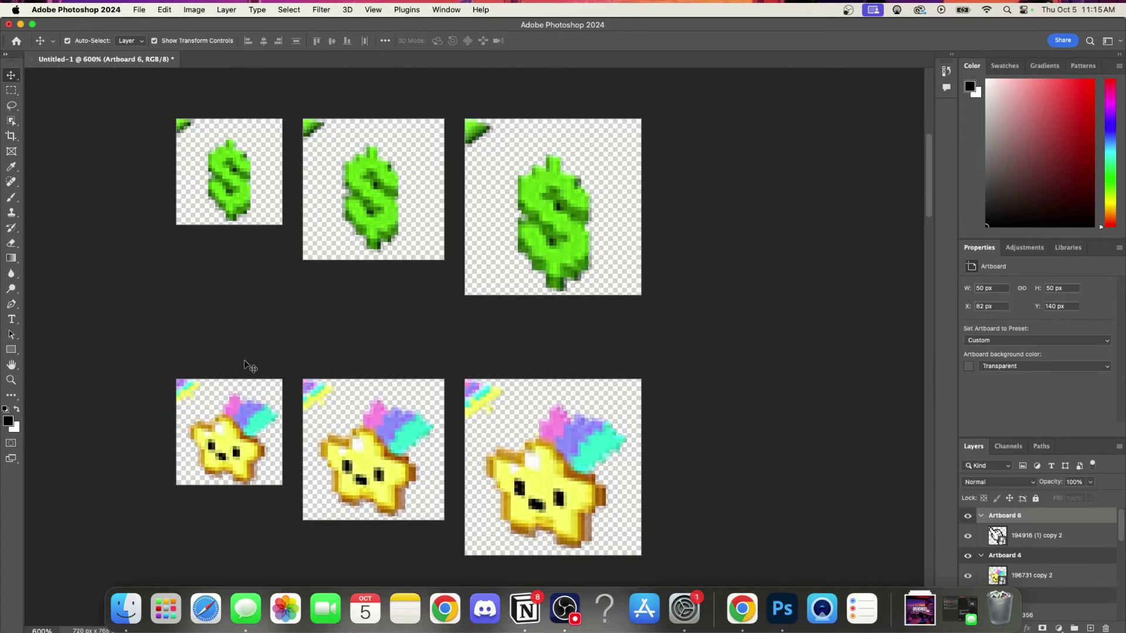
pyautogui.scroll(1, 262, 397)
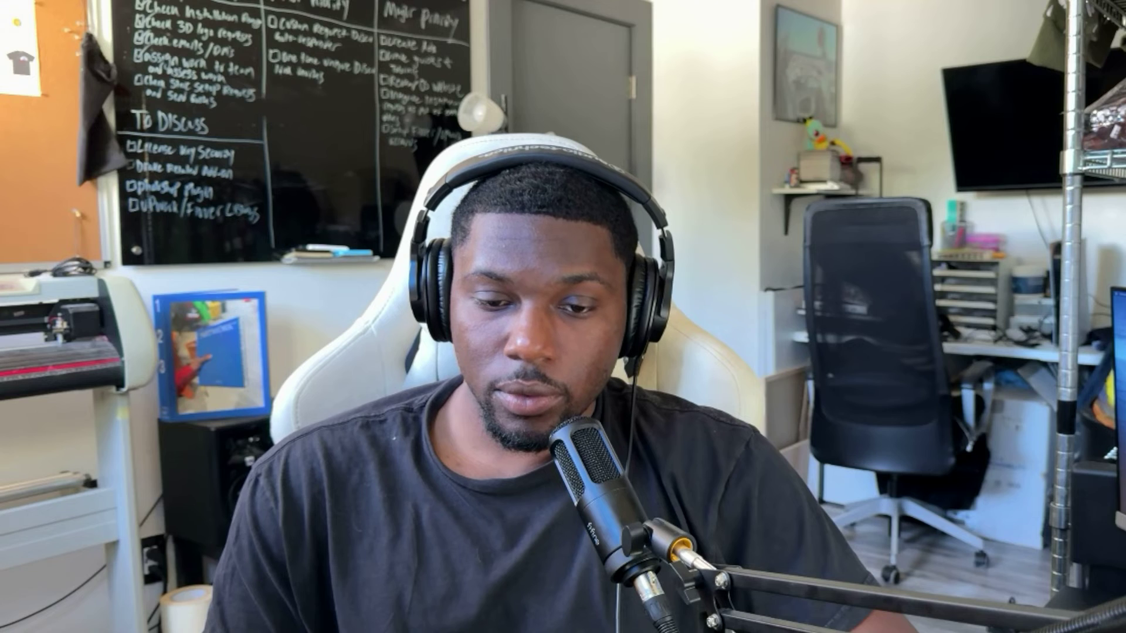